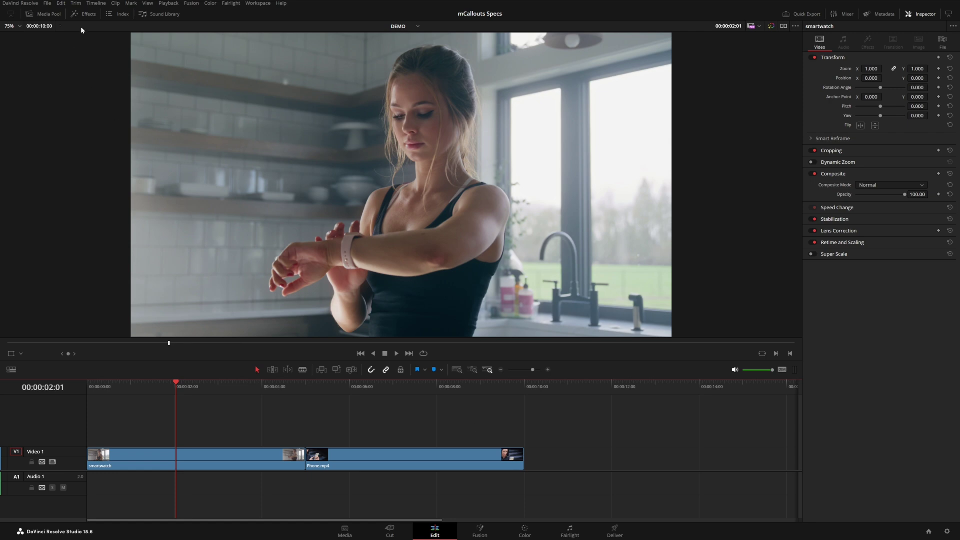
List all mCallouts Specs callouts from the MotionVFX effects and preview the Loop callout
{"action": "left_click", "coordinate": [86, 14]}
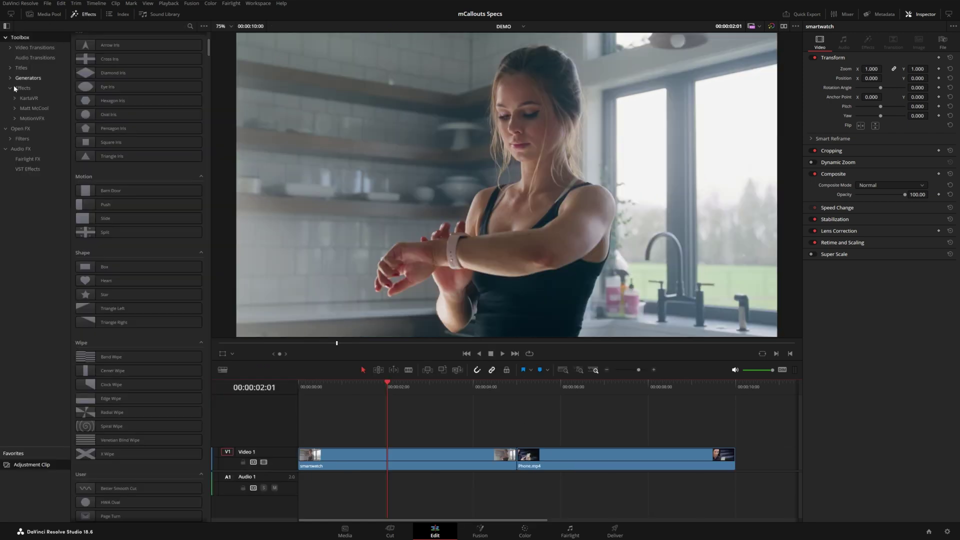
{"action": "left_click", "coordinate": [15, 118]}
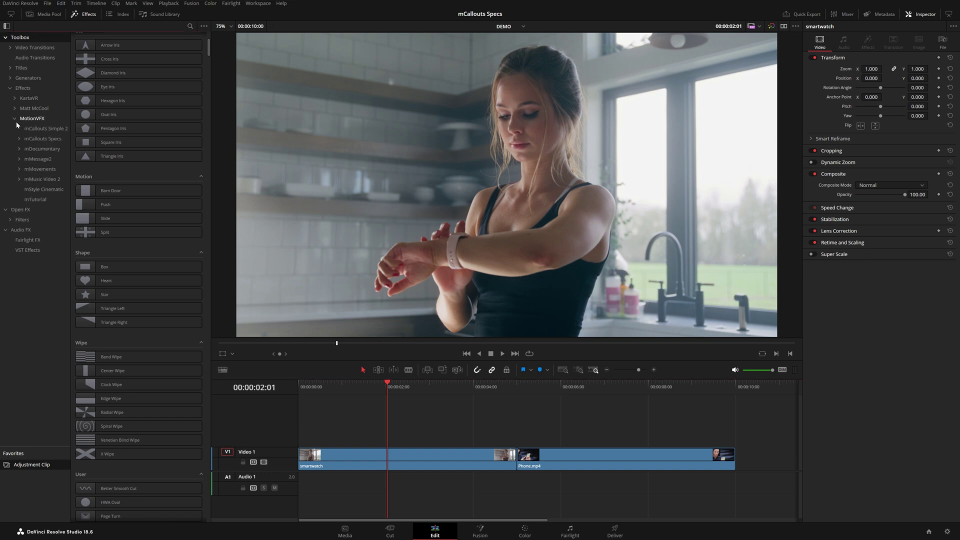
{"action": "left_click", "coordinate": [23, 138]}
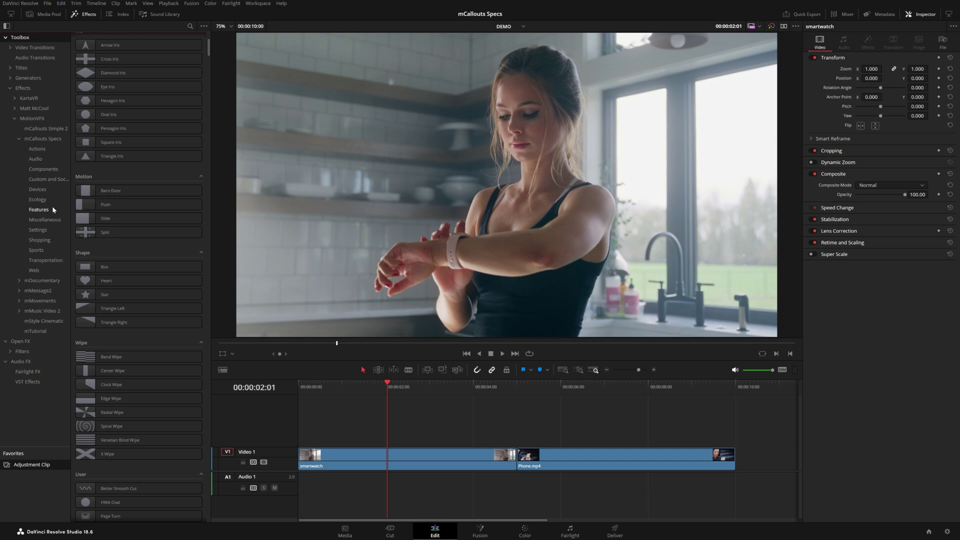
{"action": "left_click", "coordinate": [49, 139]}
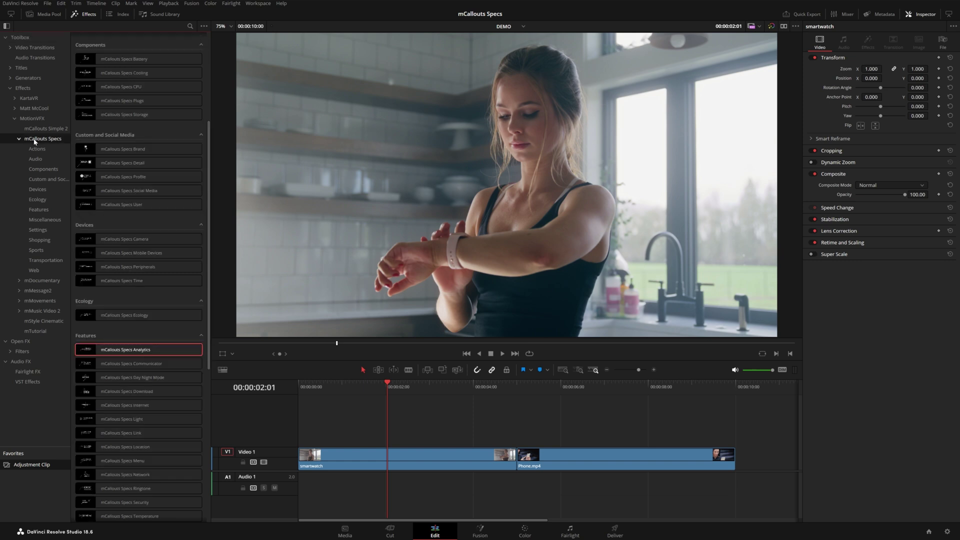
{"action": "left_click_drag", "start_coordinate": [204, 129], "coordinate": [221, 61]}
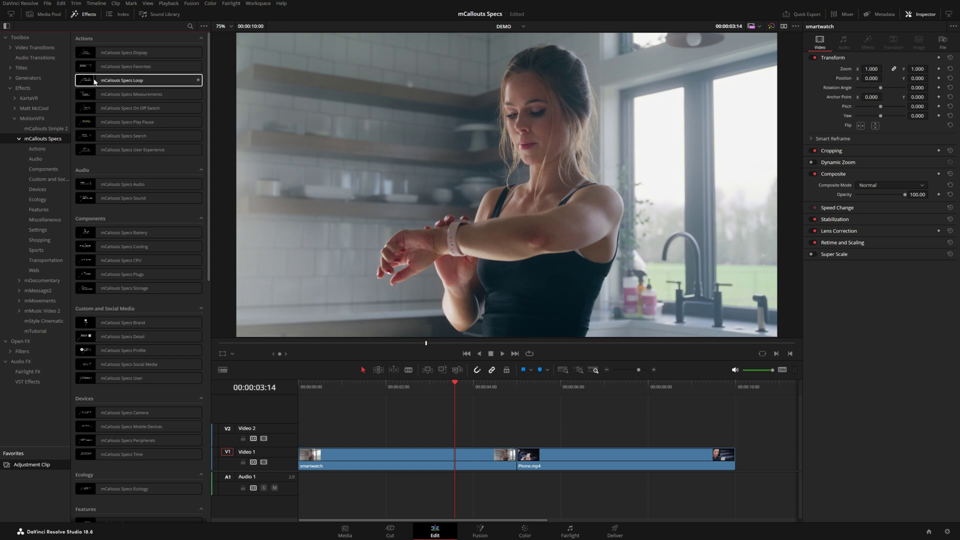
{"action": "mouse_move", "coordinate": [114, 81]}
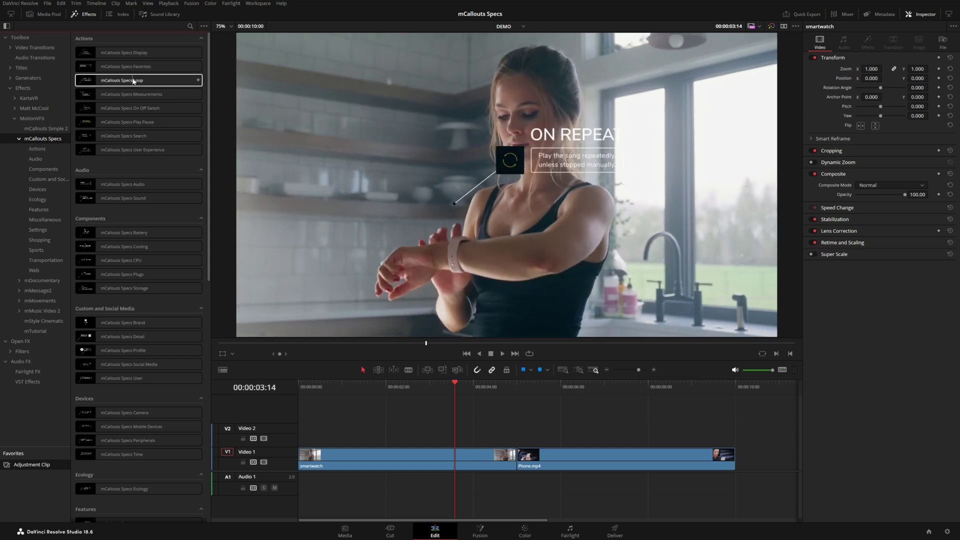
{"action": "scroll", "coordinate": [212, 249], "scroll_direction": "down", "scroll_amount": 6}
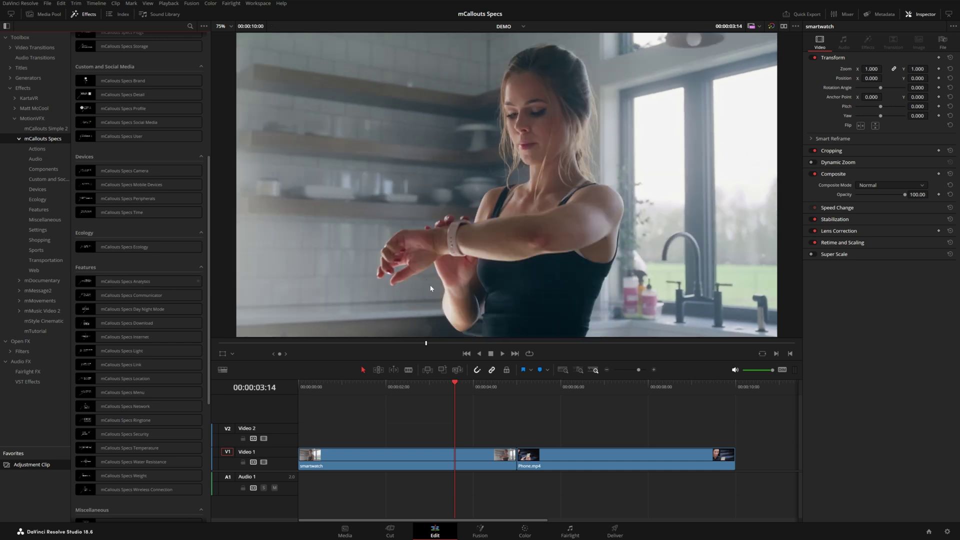
Place an Adjustment Clip on Video 2 above the smartwatch clip and apply the mCallouts Specs Analytics effect to it
{"action": "mouse_move", "coordinate": [125, 282]}
{"action": "left_mouse_down"}
{"action": "mouse_move", "coordinate": [205, 320]}
{"action": "mouse_move", "coordinate": [338, 461]}
{"action": "mouse_move", "coordinate": [123, 284]}
{"action": "left_mouse_up"}
{"action": "left_click_drag", "start_coordinate": [32, 465], "coordinate": [335, 433]}
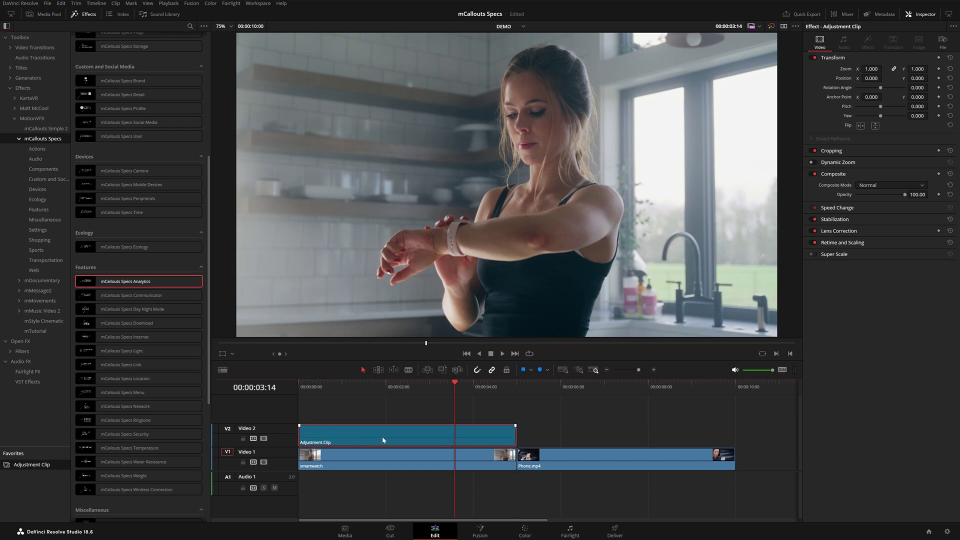
{"action": "left_click_drag", "start_coordinate": [145, 283], "coordinate": [363, 435]}
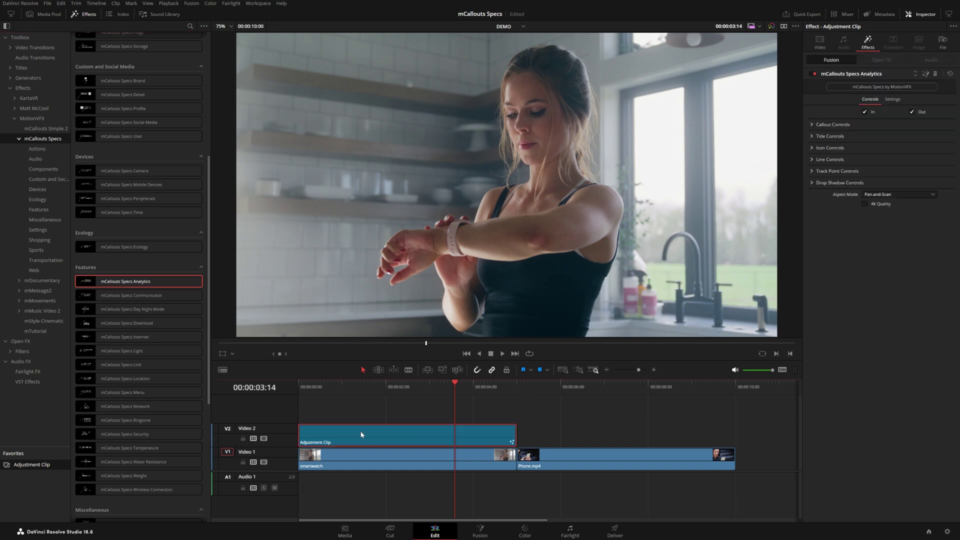
{"action": "mouse_move", "coordinate": [515, 433]}
{"action": "left_mouse_down"}
{"action": "mouse_move", "coordinate": [465, 432]}
{"action": "mouse_move", "coordinate": [516, 431]}
{"action": "left_mouse_up"}
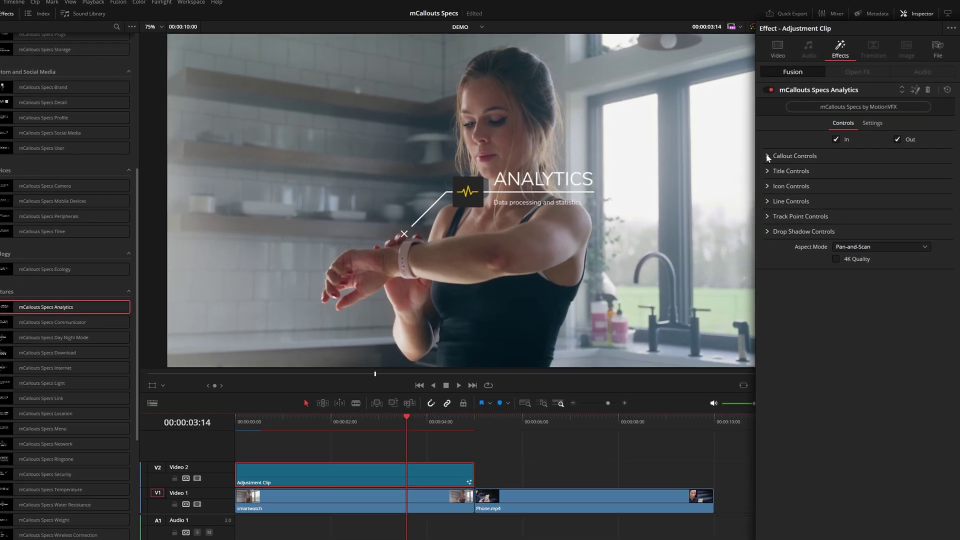
View the callout placement settings and set the callout's title position X to 0.482
{"action": "left_click", "coordinate": [768, 156]}
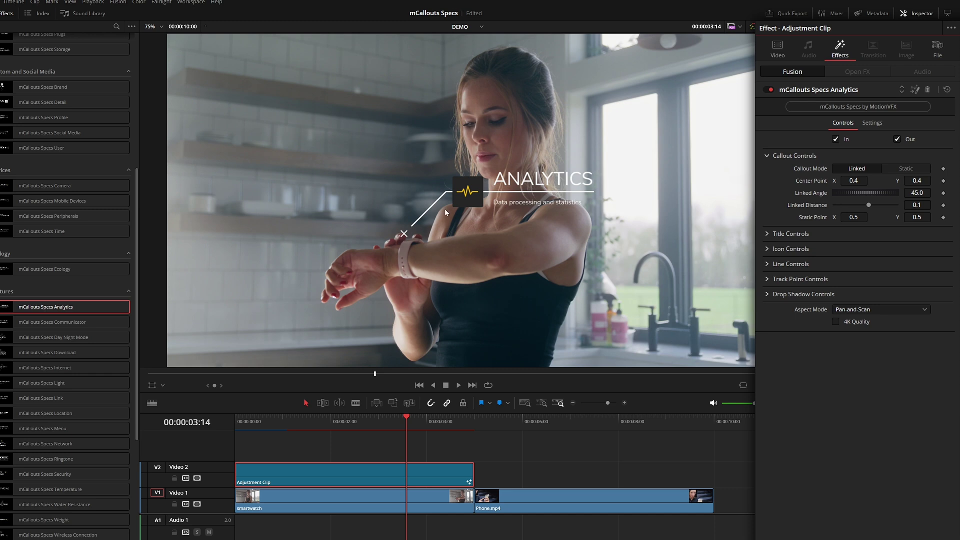
{"action": "left_click", "coordinate": [768, 157]}
{"action": "left_click", "coordinate": [767, 171]}
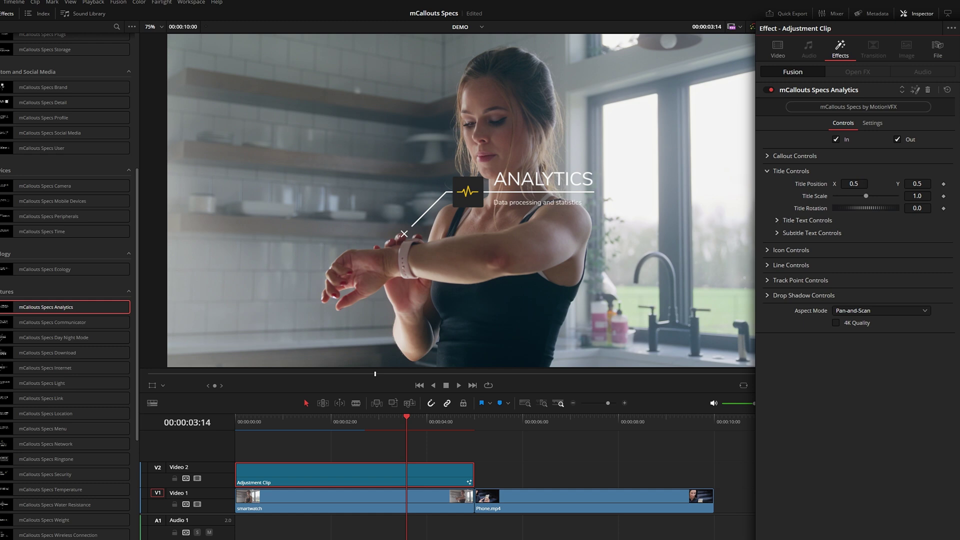
{"action": "mouse_move", "coordinate": [854, 183]}
{"action": "left_mouse_down"}
{"action": "mouse_move", "coordinate": [839, 183]}
{"action": "mouse_move", "coordinate": [870, 183]}
{"action": "mouse_move", "coordinate": [843, 184]}
{"action": "left_mouse_up"}
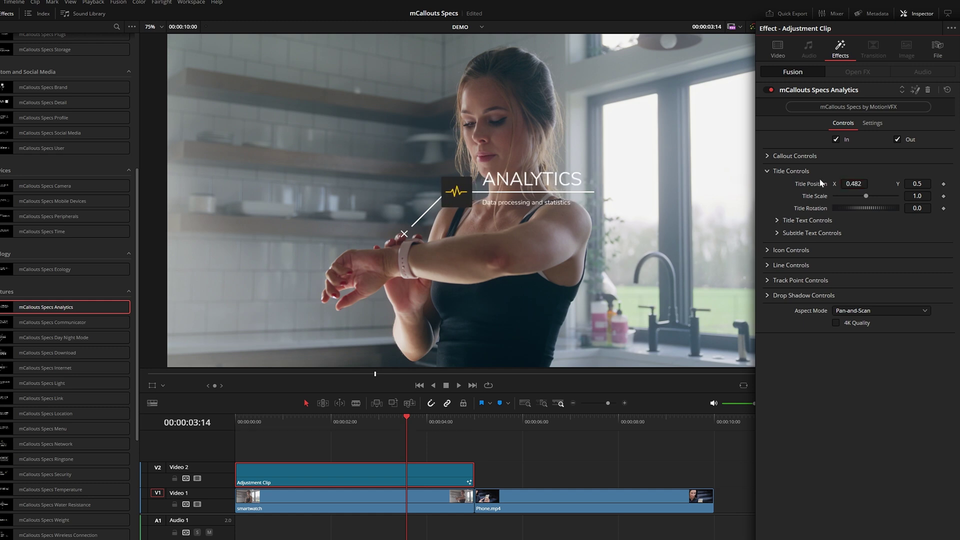
Change the title text to "Customize here!" in the Montserrat font with a scale of 0.0464
{"action": "left_click", "coordinate": [776, 220]}
{"action": "double_click", "coordinate": [782, 246]}
{"action": "type", "text": "Customize here!"}
{"action": "left_click", "coordinate": [856, 319]}
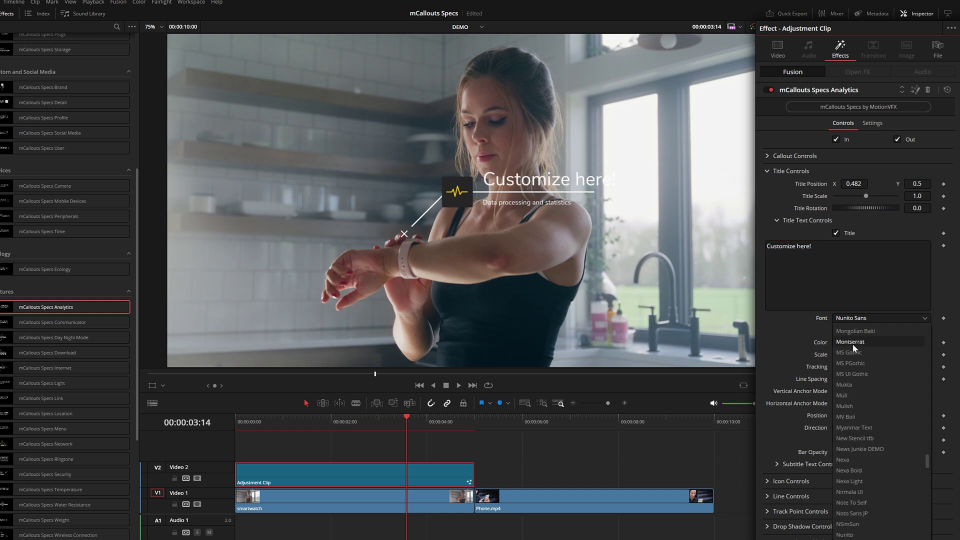
{"action": "left_click", "coordinate": [851, 342]}
{"action": "left_click_drag", "start_coordinate": [924, 355], "coordinate": [910, 355]}
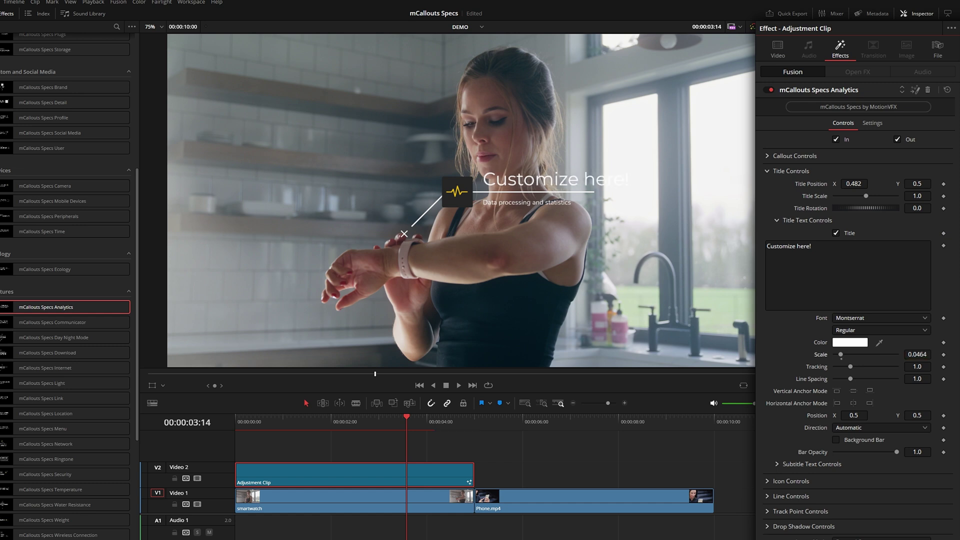
Replace the callout's subtitle text with "and customize this!"
{"action": "left_click", "coordinate": [779, 463]}
{"action": "scroll", "coordinate": [787, 384], "scroll_direction": "down", "scroll_amount": 3}
{"action": "left_click", "coordinate": [796, 310]}
{"action": "key", "text": "ctrl+a"}
{"action": "type", "text": "and customize this!"}
{"action": "scroll", "coordinate": [851, 300], "scroll_direction": "up", "scroll_amount": 10}
{"action": "left_click", "coordinate": [777, 108]}
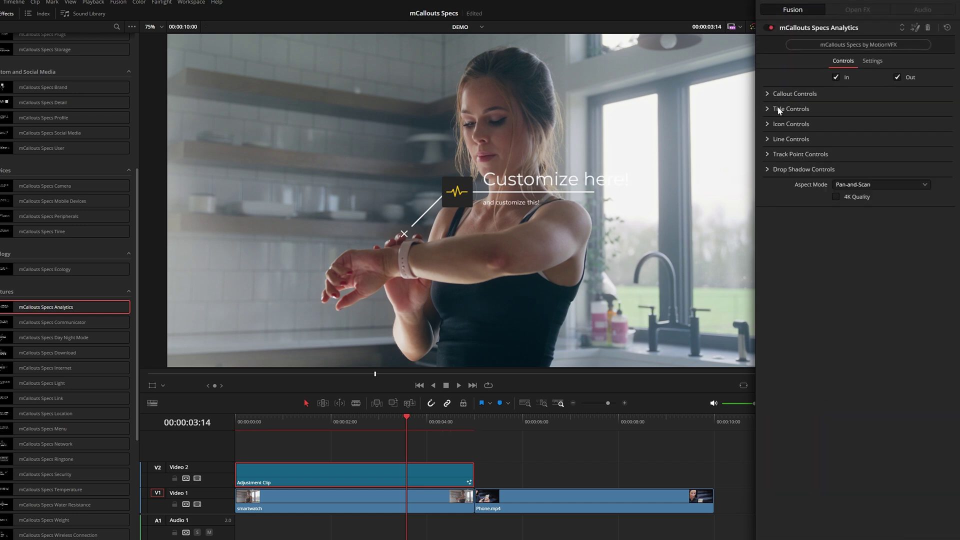
Turn the callout's icon display off and back on, and switch the icon to Day Mode
{"action": "left_click", "coordinate": [768, 125]}
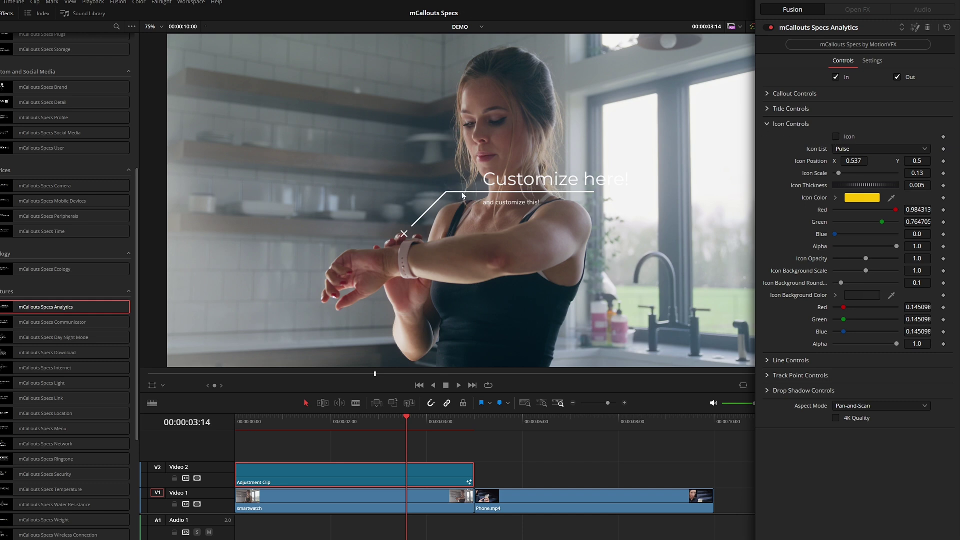
{"action": "left_click", "coordinate": [836, 137]}
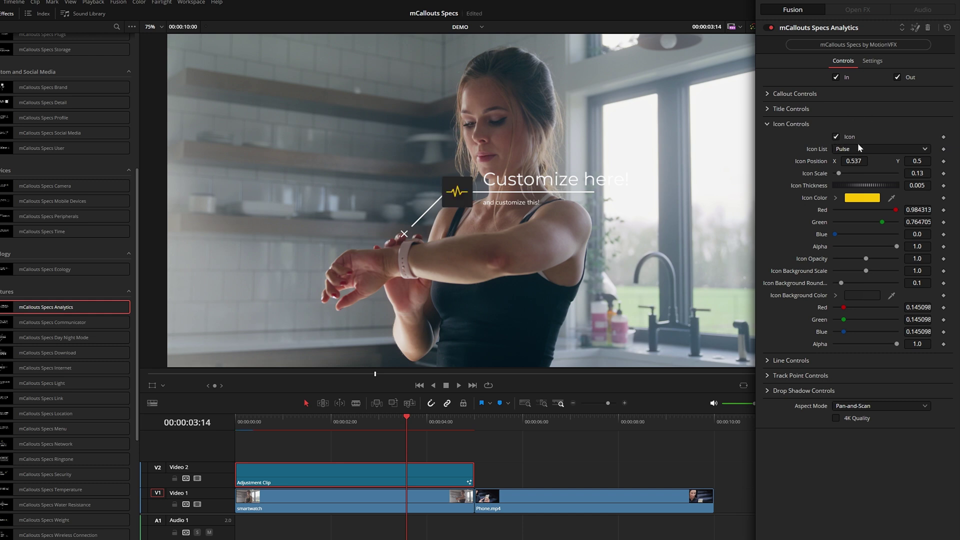
{"action": "left_click", "coordinate": [857, 145]}
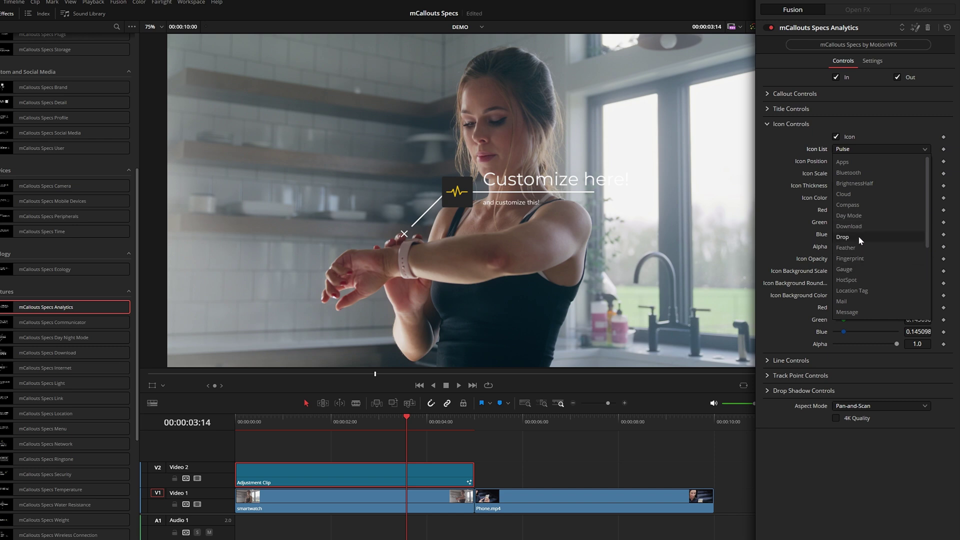
{"action": "left_click", "coordinate": [859, 216]}
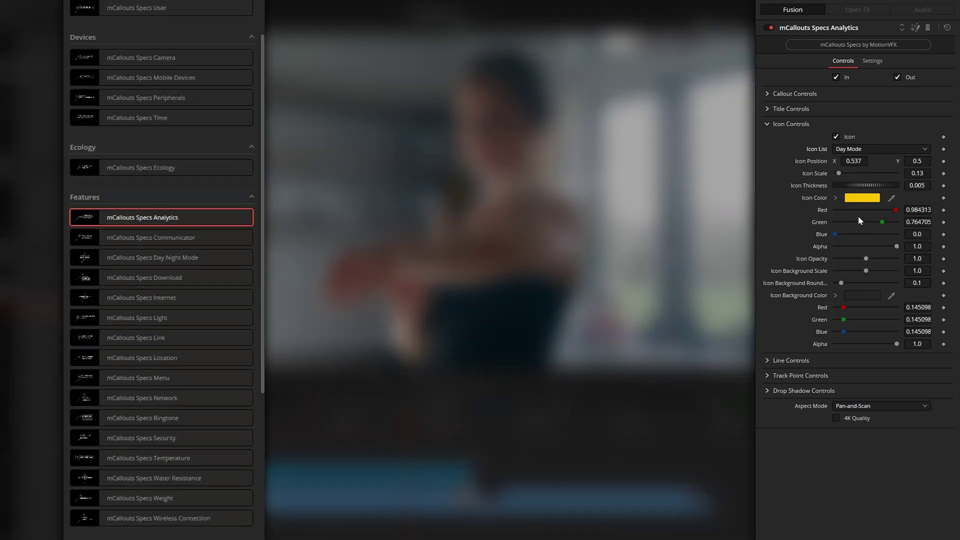
Try the Compass, Cloud and Gauge icons on the callout
{"action": "left_click", "coordinate": [856, 149]}
{"action": "left_click", "coordinate": [855, 150]}
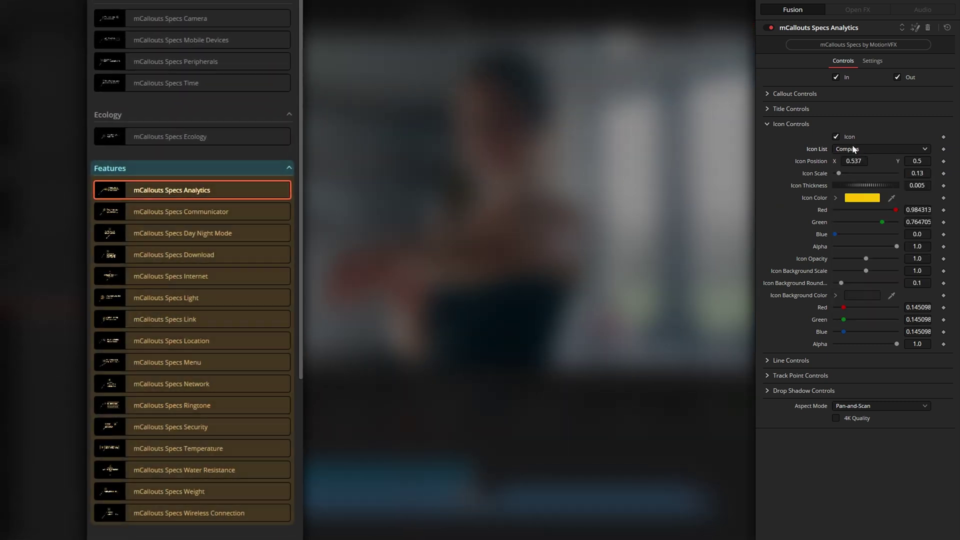
{"action": "left_click", "coordinate": [855, 149]}
{"action": "left_click", "coordinate": [855, 149]}
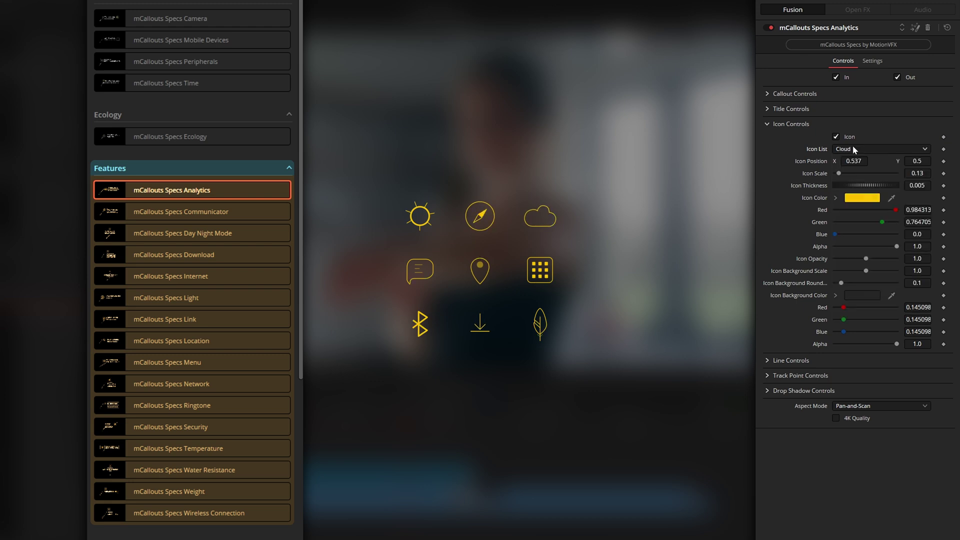
{"action": "left_click", "coordinate": [853, 147]}
{"action": "left_click", "coordinate": [869, 267]}
Set the callout's icon to Message
{"action": "left_click", "coordinate": [870, 151]}
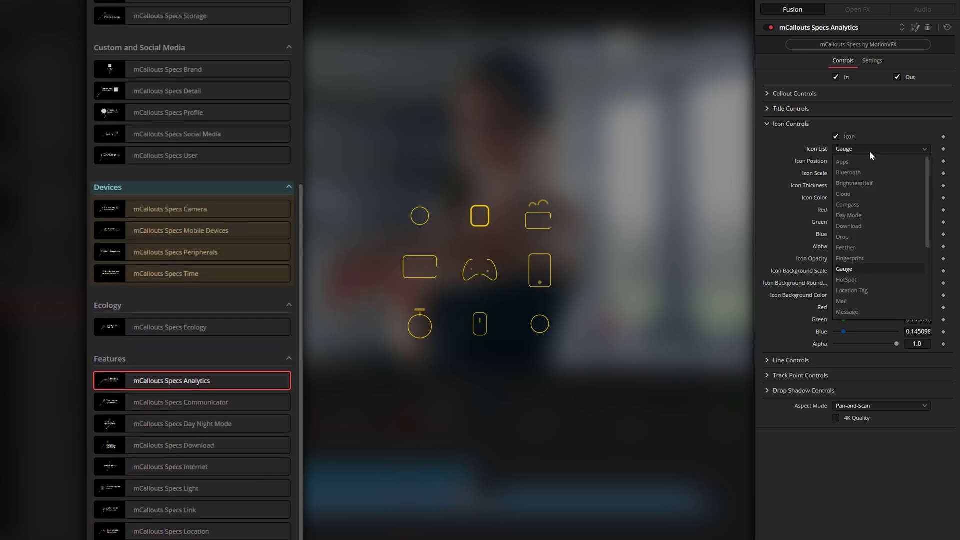
{"action": "key", "text": "Down"}
{"action": "key", "text": "Down"}
{"action": "key", "text": "Down"}
{"action": "key", "text": "Down"}
{"action": "key", "text": "Return"}
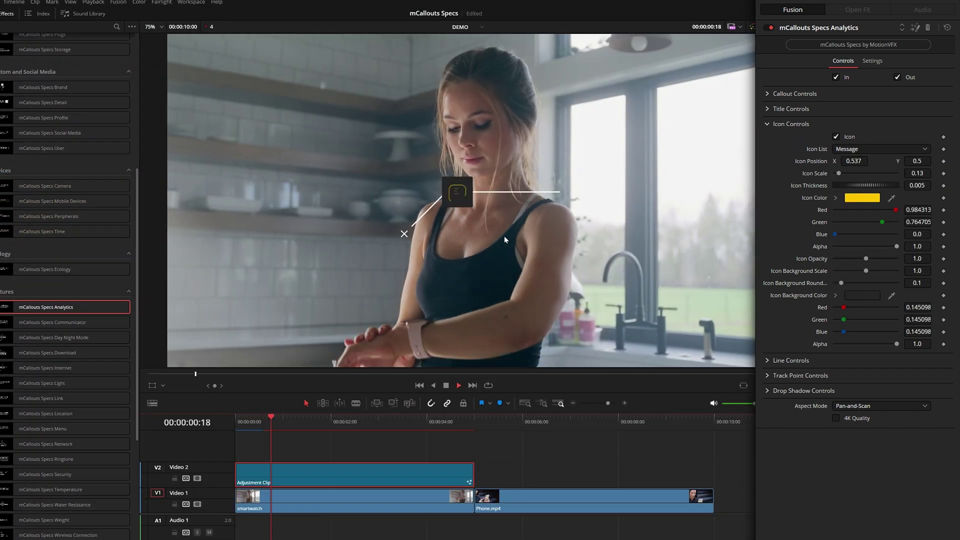
Set the icon's scale to 0.181 and thickness to 0.006, and recolor it cyan with hue 0.52
{"action": "mouse_move", "coordinate": [917, 173]}
{"action": "left_mouse_down"}
{"action": "mouse_move", "coordinate": [943, 173]}
{"action": "mouse_move", "coordinate": [917, 185]}
{"action": "left_mouse_up"}
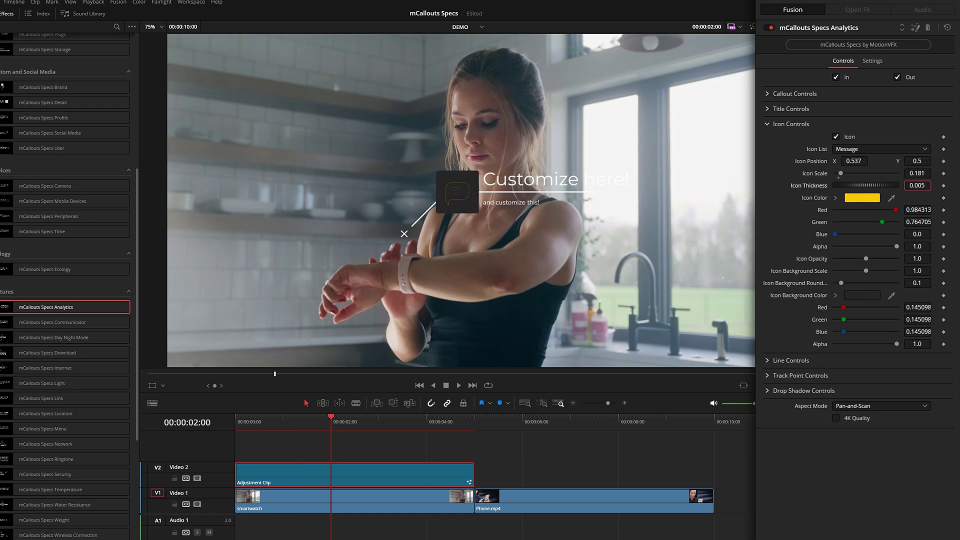
{"action": "left_click", "coordinate": [835, 198]}
{"action": "left_click_drag", "start_coordinate": [923, 220], "coordinate": [923, 238]}
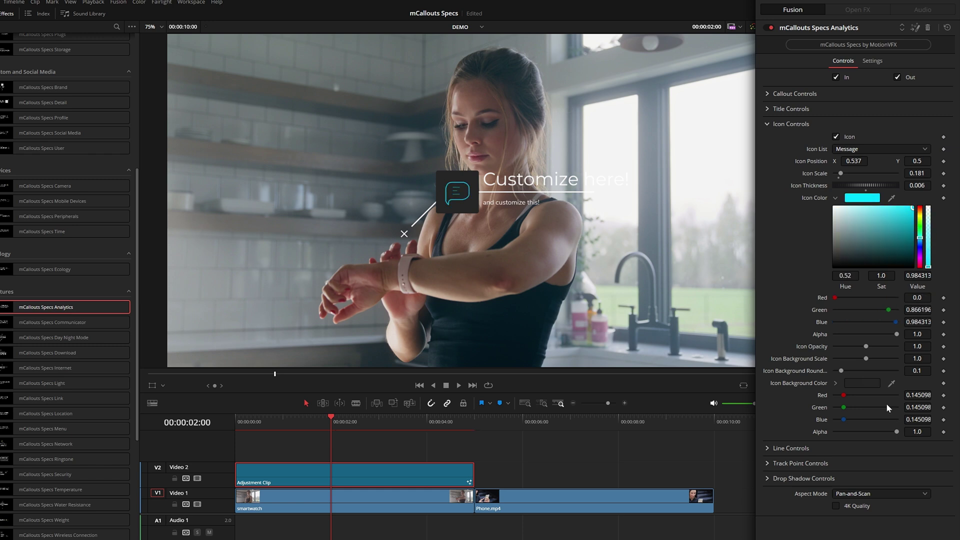
Set the icon background's roundness to 0.299 and its color to black with alpha 0.598
{"action": "mouse_move", "coordinate": [845, 371]}
{"action": "left_mouse_down"}
{"action": "mouse_move", "coordinate": [863, 370]}
{"action": "mouse_move", "coordinate": [853, 371]}
{"action": "left_mouse_up"}
{"action": "left_click", "coordinate": [835, 384]}
{"action": "left_click", "coordinate": [896, 441]}
{"action": "left_click", "coordinate": [921, 438]}
{"action": "left_click_drag", "start_coordinate": [922, 438], "coordinate": [921, 430]}
{"action": "left_click_drag", "start_coordinate": [896, 519], "coordinate": [875, 524]}
{"action": "left_click_drag", "start_coordinate": [834, 450], "coordinate": [835, 475]}
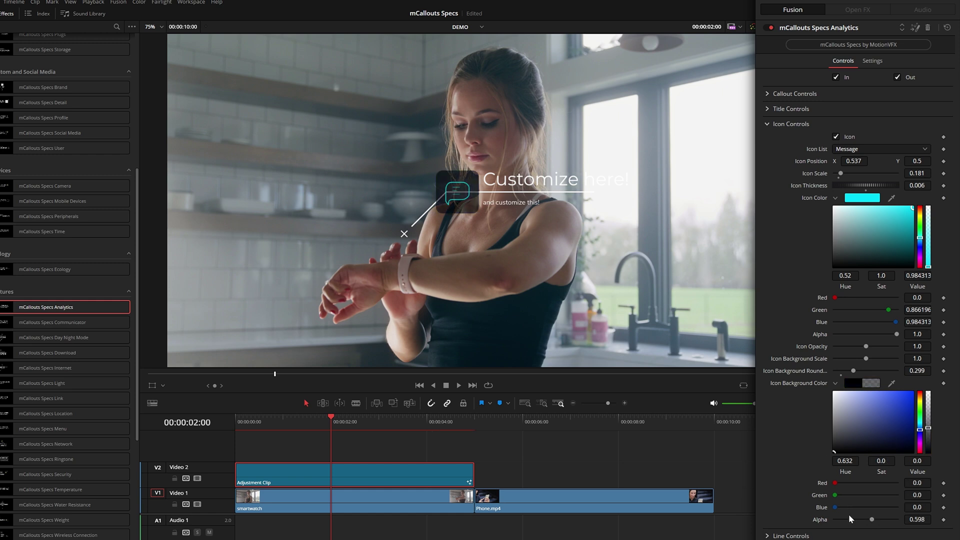
{"action": "left_click", "coordinate": [770, 126]}
Set the callout line's length to 0.164, position to 0.195 and thickness to 0.0022, keeping the line switched on
{"action": "left_click", "coordinate": [768, 140]}
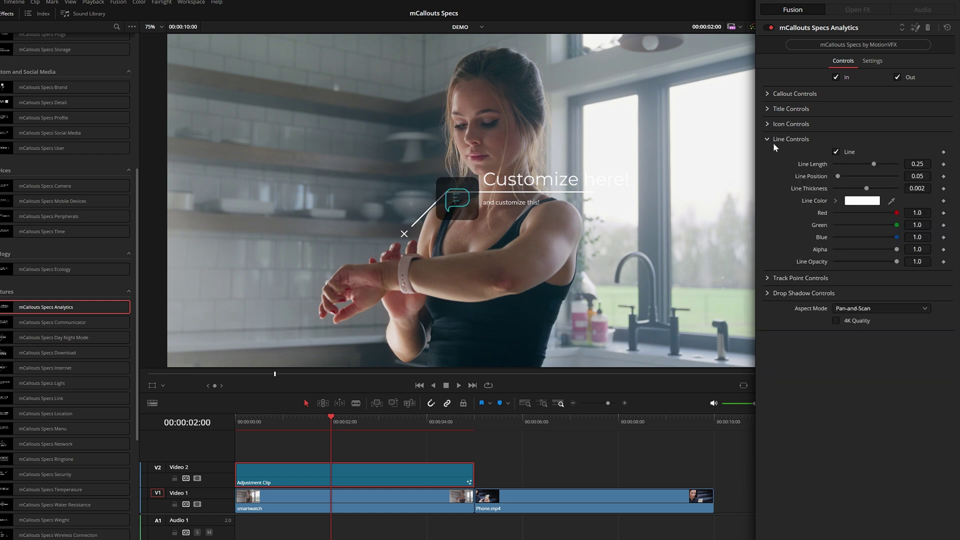
{"action": "left_click", "coordinate": [836, 152]}
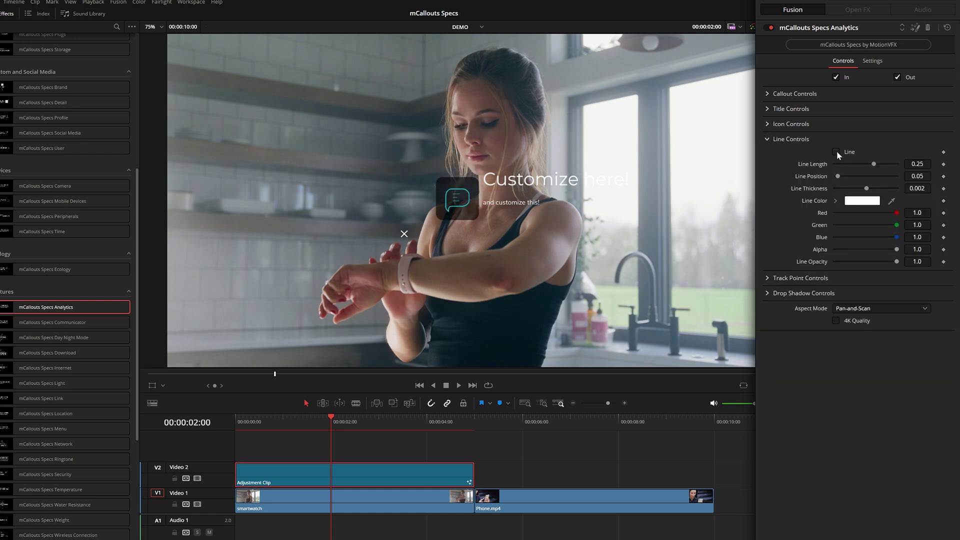
{"action": "left_click", "coordinate": [836, 152]}
{"action": "left_click_drag", "start_coordinate": [875, 166], "coordinate": [915, 164]}
{"action": "left_click_drag", "start_coordinate": [838, 176], "coordinate": [849, 176]}
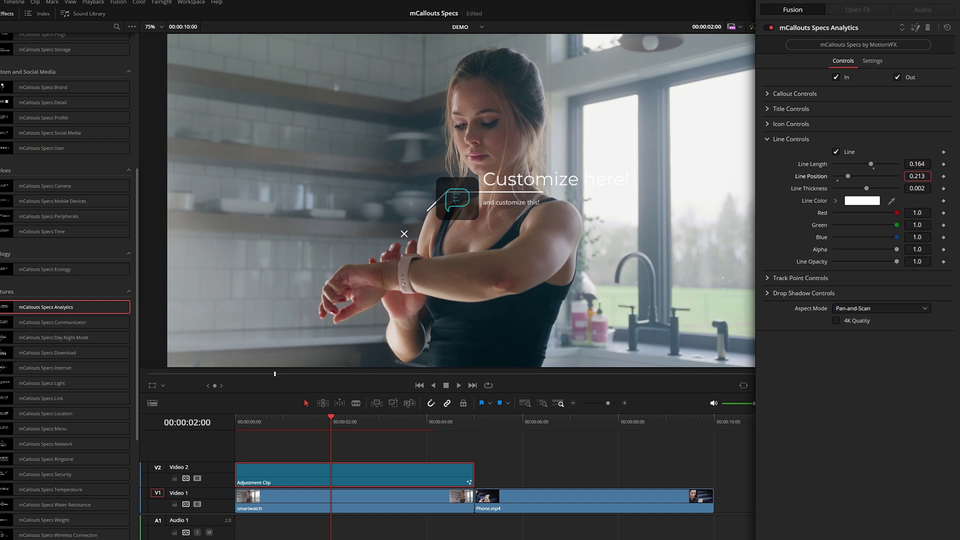
{"action": "left_click_drag", "start_coordinate": [849, 176], "coordinate": [839, 176]}
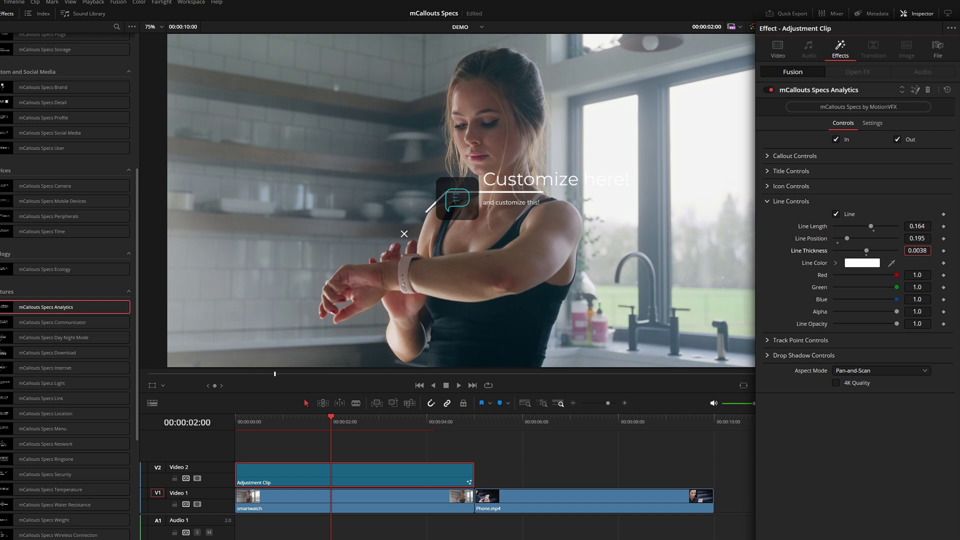
Recolor the callout line to lime green with hue 0.2 and saturation 0.904
{"action": "left_click", "coordinate": [836, 262]}
{"action": "left_click", "coordinate": [907, 271]}
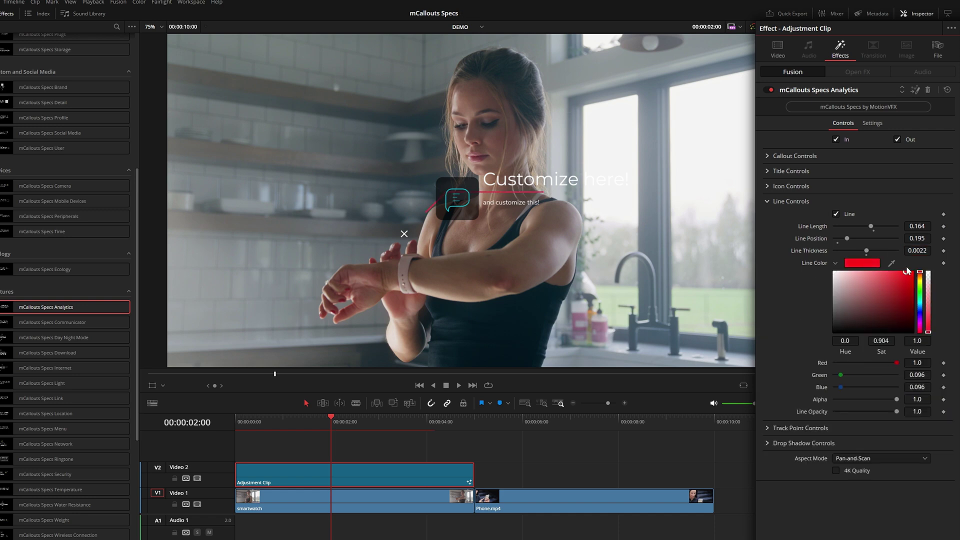
{"action": "mouse_move", "coordinate": [920, 289]}
{"action": "left_mouse_down"}
{"action": "mouse_move", "coordinate": [920, 310]}
{"action": "mouse_move", "coordinate": [920, 283]}
{"action": "left_mouse_up"}
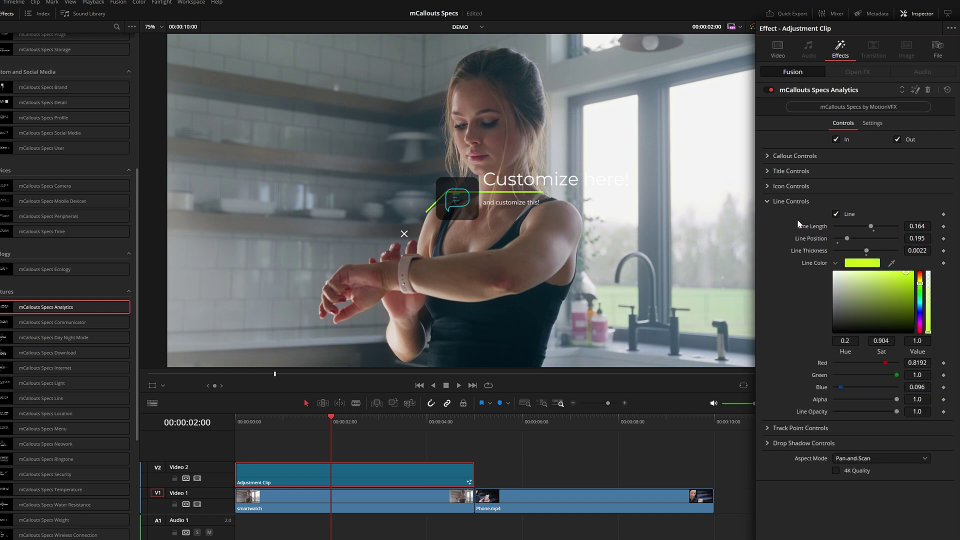
{"action": "left_click", "coordinate": [767, 202]}
Save the project and set the callout's track point X offset to 0.025
{"action": "left_click", "coordinate": [773, 216]}
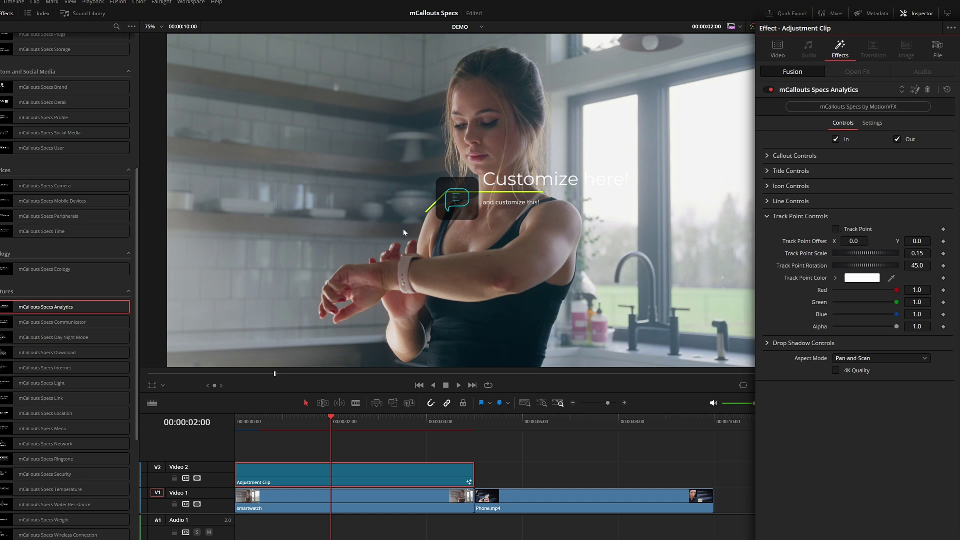
{"action": "key", "text": "ctrl+s"}
{"action": "left_click_drag", "start_coordinate": [854, 241], "coordinate": [867, 241]}
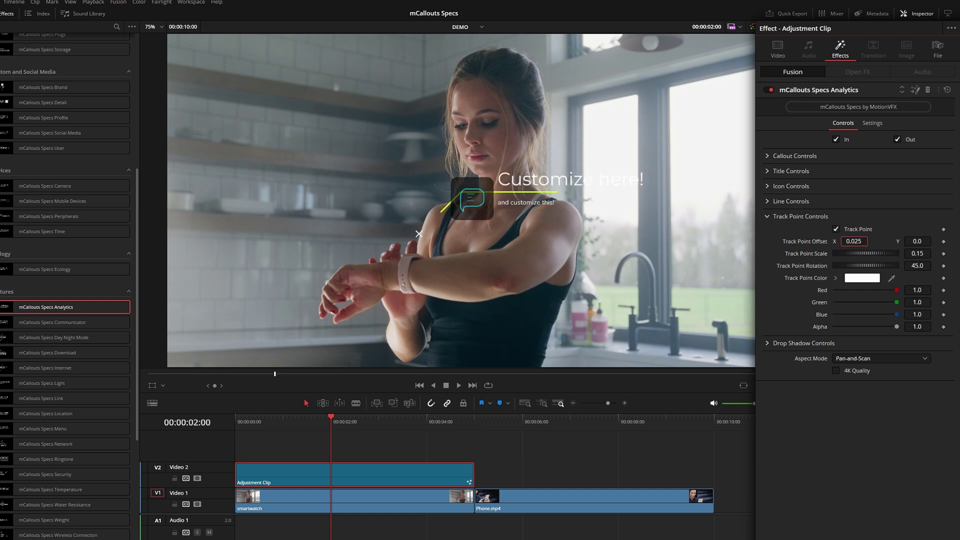
Save the project and reset the mCallouts Specs Analytics effect to its default settings
{"action": "key", "text": "ctrl+s"}
{"action": "left_click", "coordinate": [776, 217]}
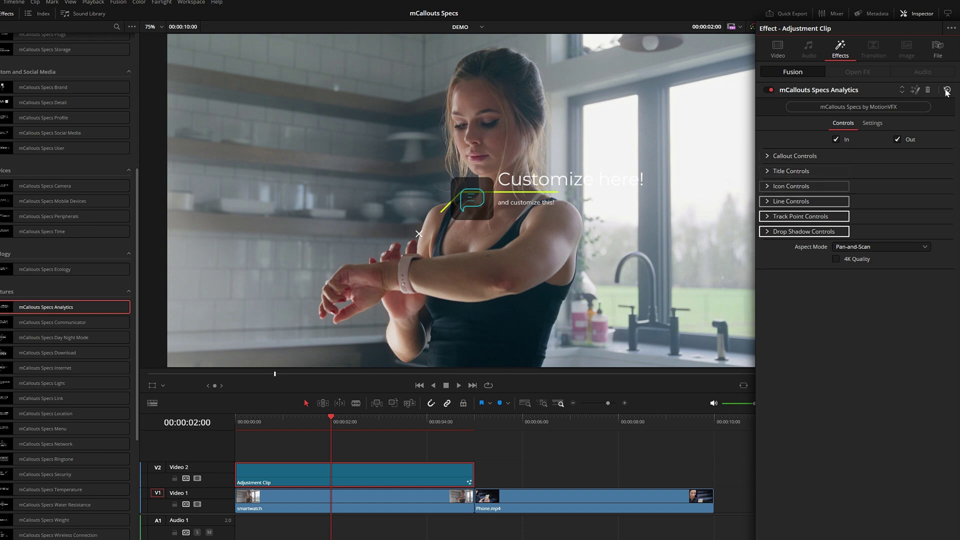
{"action": "left_click", "coordinate": [946, 91]}
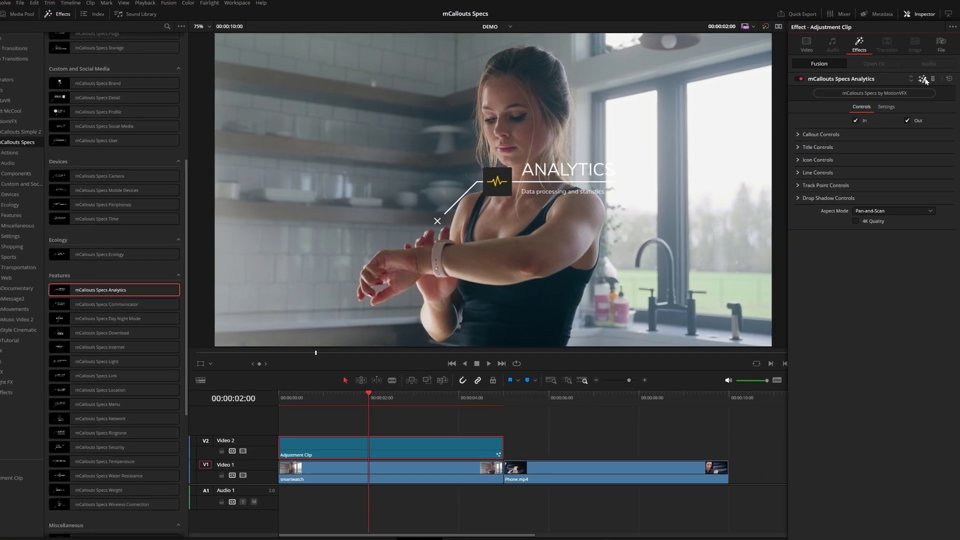
Open the callout effect's composition in Fusion and space out the nodes to leave room after MediaIn1
{"action": "left_click", "coordinate": [917, 90]}
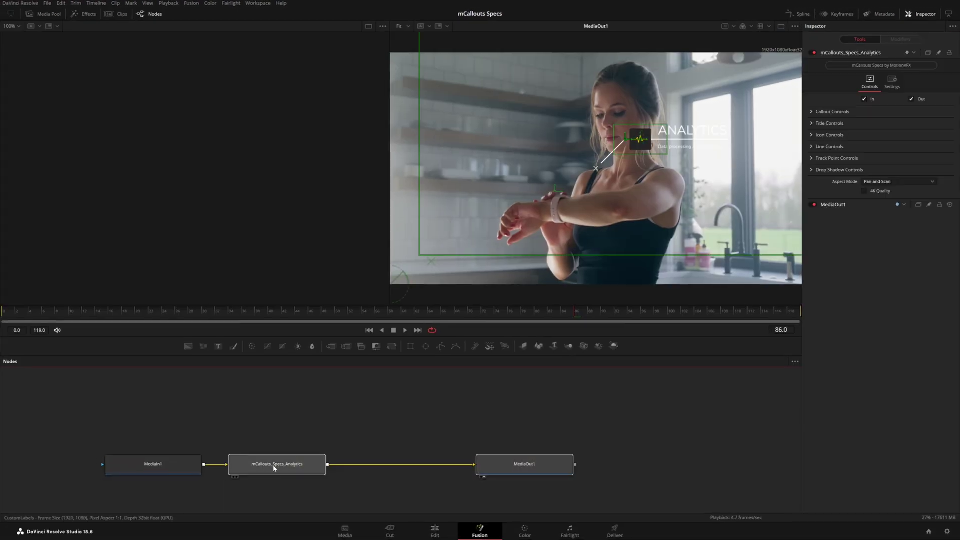
{"action": "left_click_drag", "start_coordinate": [304, 463], "coordinate": [468, 469]}
{"action": "left_click", "coordinate": [170, 460]}
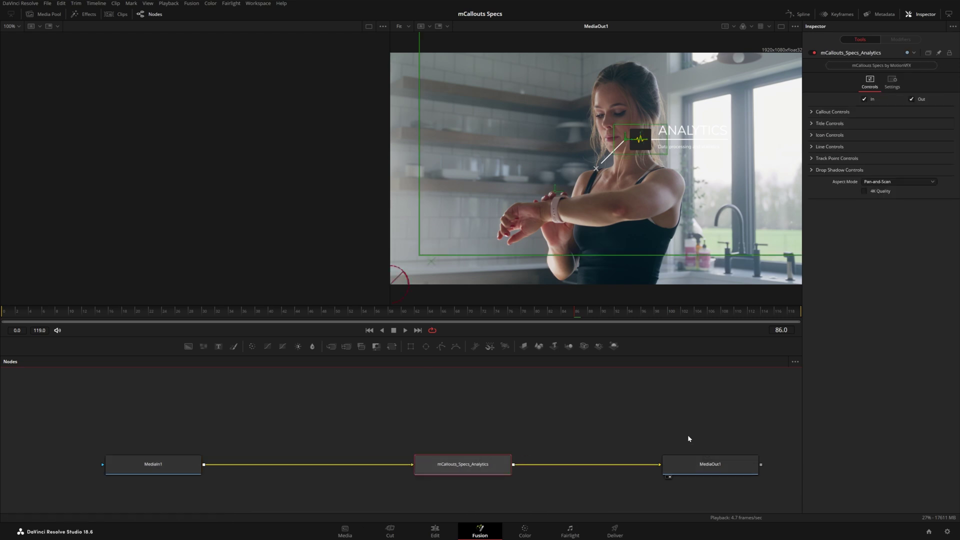
{"action": "left_click", "coordinate": [462, 429]}
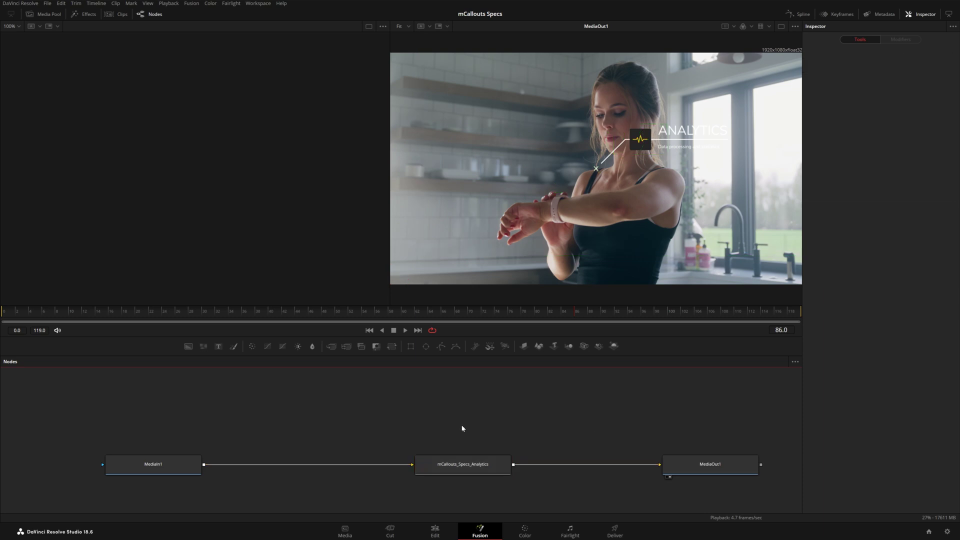
Insert a Tracker node between MediaIn1 and mCallouts_Specs_Analytics
{"action": "left_click", "coordinate": [163, 463]}
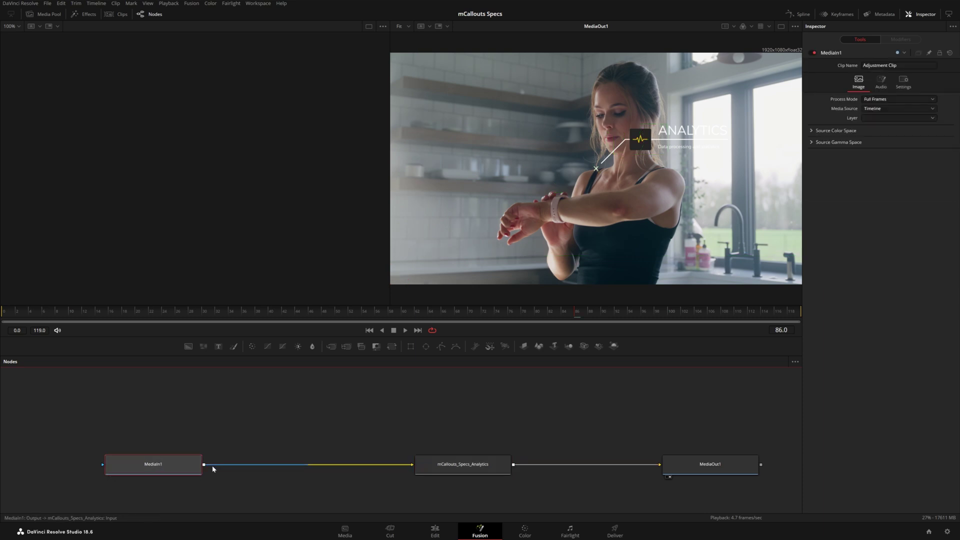
{"action": "key", "text": "shift+space"}
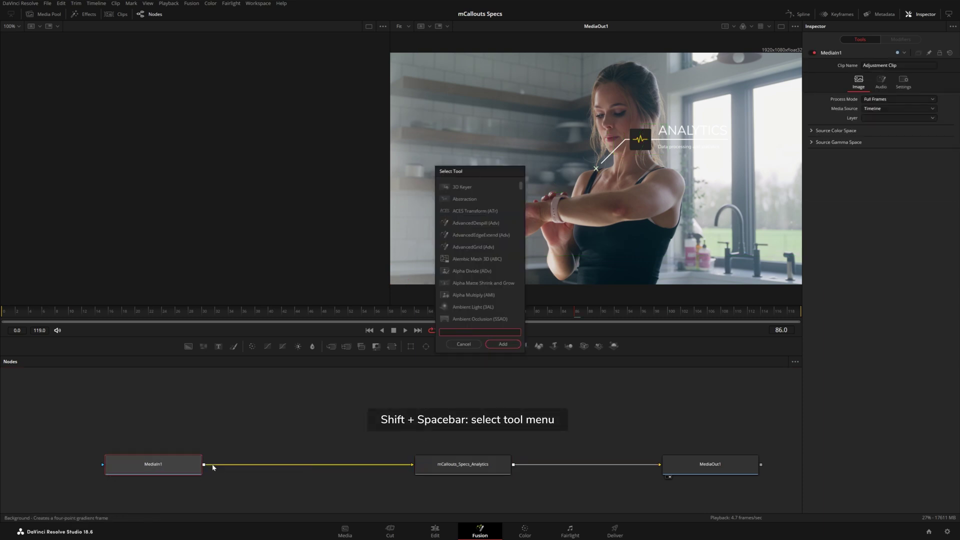
{"action": "type", "text": "tracker"}
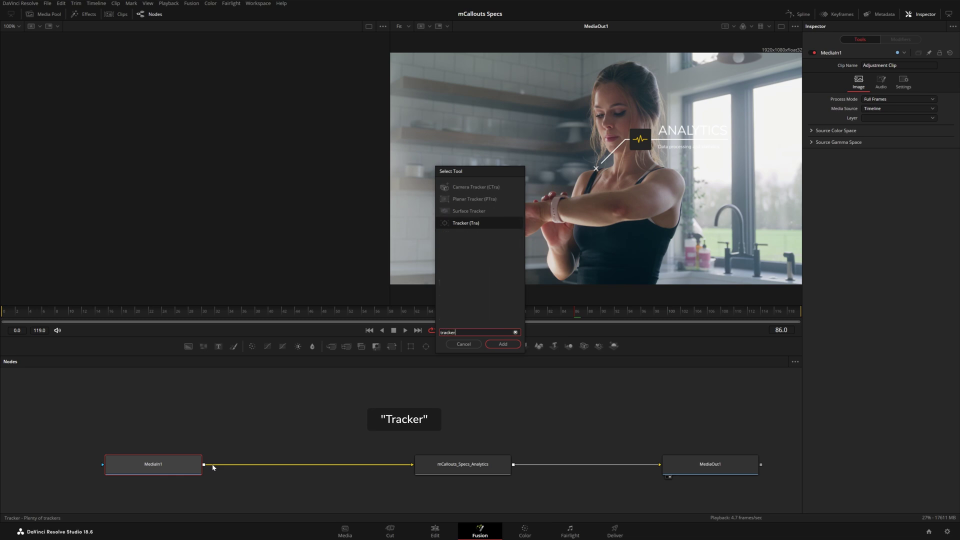
{"action": "key", "text": "Return"}
{"action": "left_click_drag", "start_coordinate": [73, 463], "coordinate": [321, 463]}
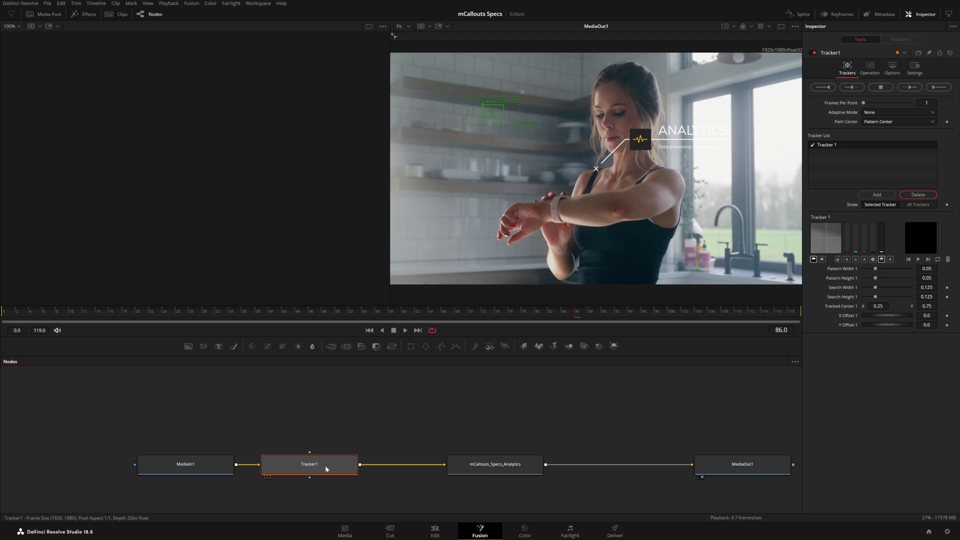
View Tracker1, place its tracker on the watch edge, and shrink the pattern to about 0.021 × 0.028 and search area to about 0.054 × 0.072
{"action": "key", "text": "1"}
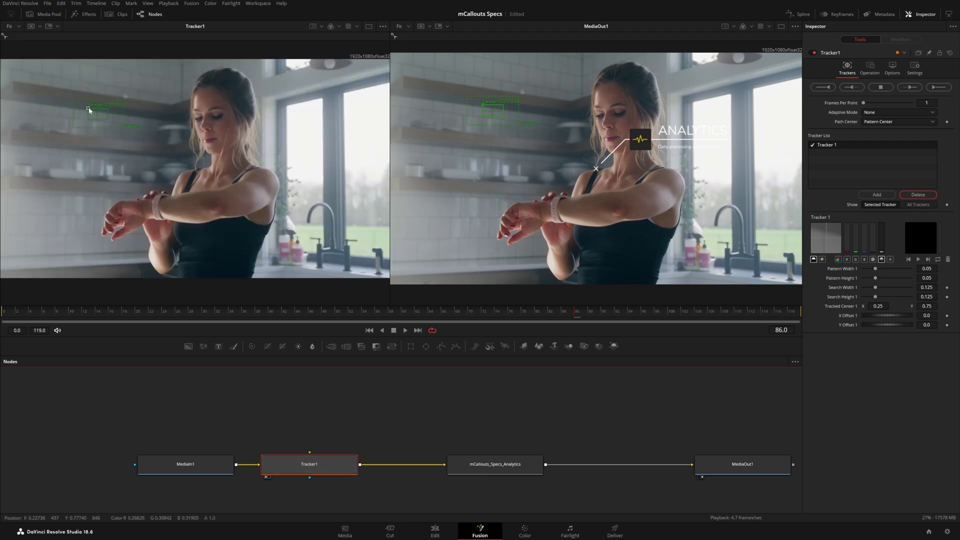
{"action": "left_click_drag", "start_coordinate": [88, 109], "coordinate": [158, 195]}
{"action": "scroll", "coordinate": [163, 199], "scroll_direction": "up", "scroll_amount": 5}
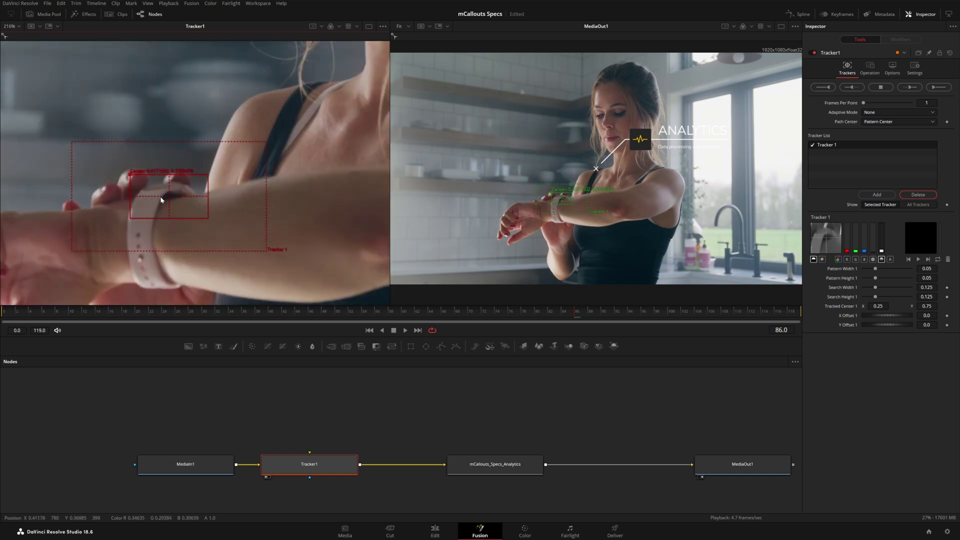
{"action": "left_click_drag", "start_coordinate": [209, 219], "coordinate": [186, 211]}
{"action": "left_click_drag", "start_coordinate": [265, 252], "coordinate": [211, 228]}
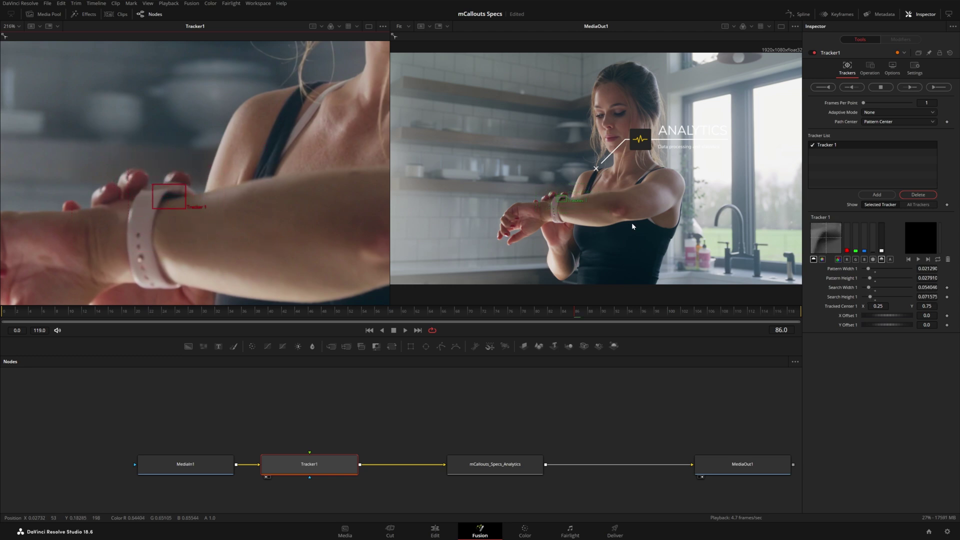
Track the watch in reverse from frame 86 to the start of the clip
{"action": "left_click", "coordinate": [855, 88]}
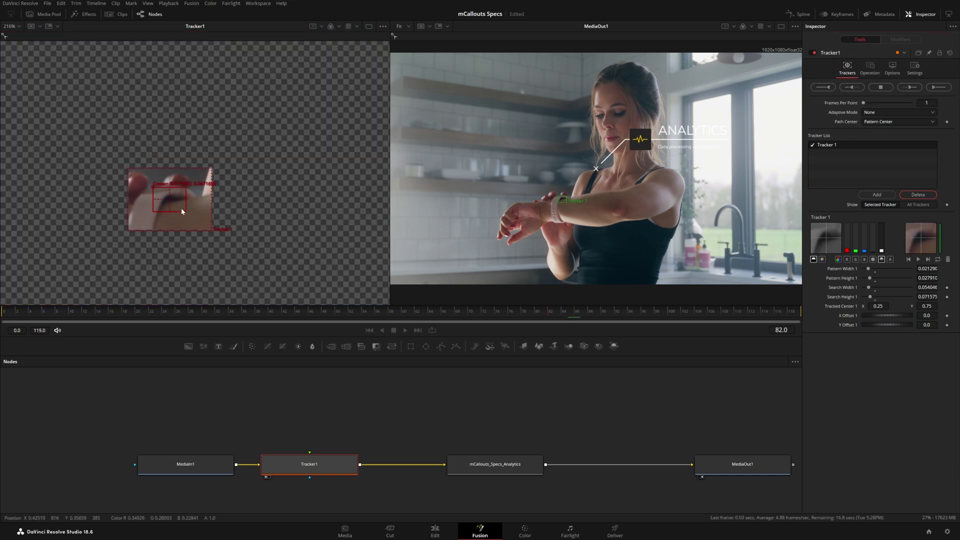
{"action": "scroll", "coordinate": [189, 250], "scroll_direction": "down", "scroll_amount": 3}
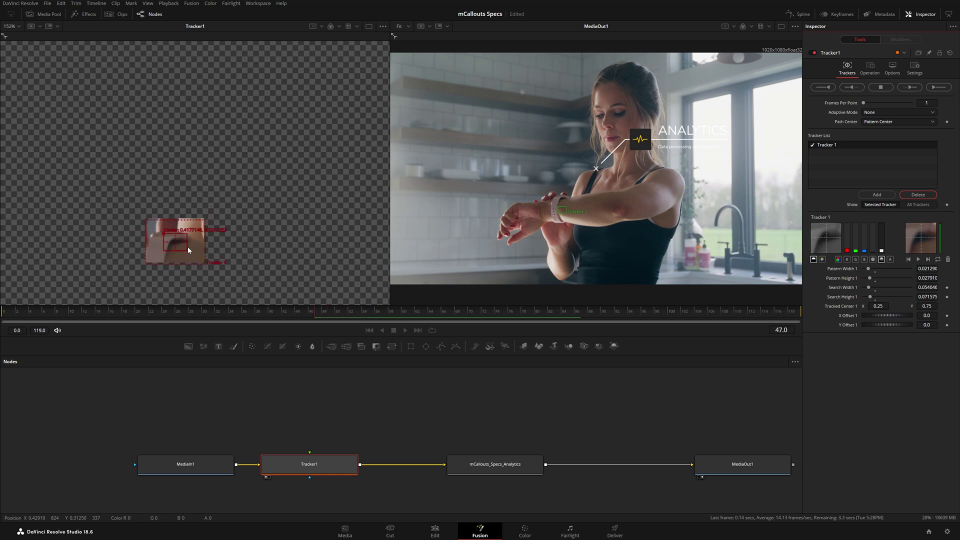
{"action": "scroll", "coordinate": [189, 248], "scroll_direction": "down", "scroll_amount": 2}
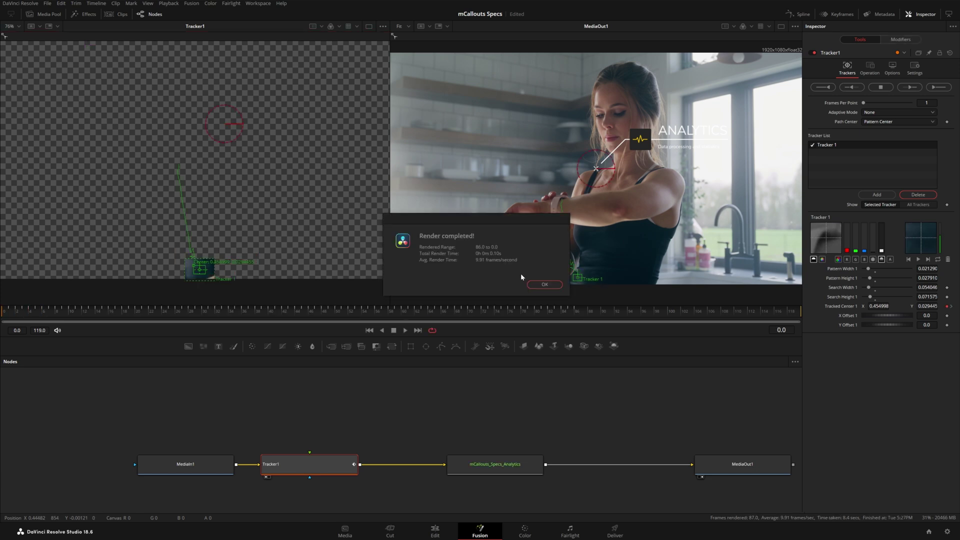
{"action": "left_click", "coordinate": [545, 285]}
Step through the early frames around 14 to 19 to examine where the track drifts off the watch
{"action": "left_click_drag", "start_coordinate": [111, 313], "coordinate": [118, 314]}
{"action": "key", "text": "Right"}
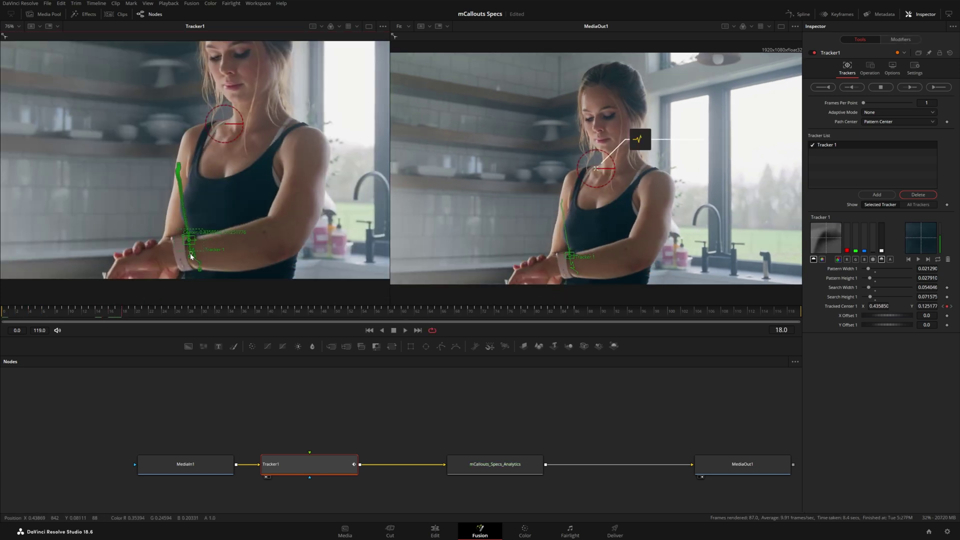
{"action": "scroll", "coordinate": [190, 257], "scroll_direction": "up", "scroll_amount": 5}
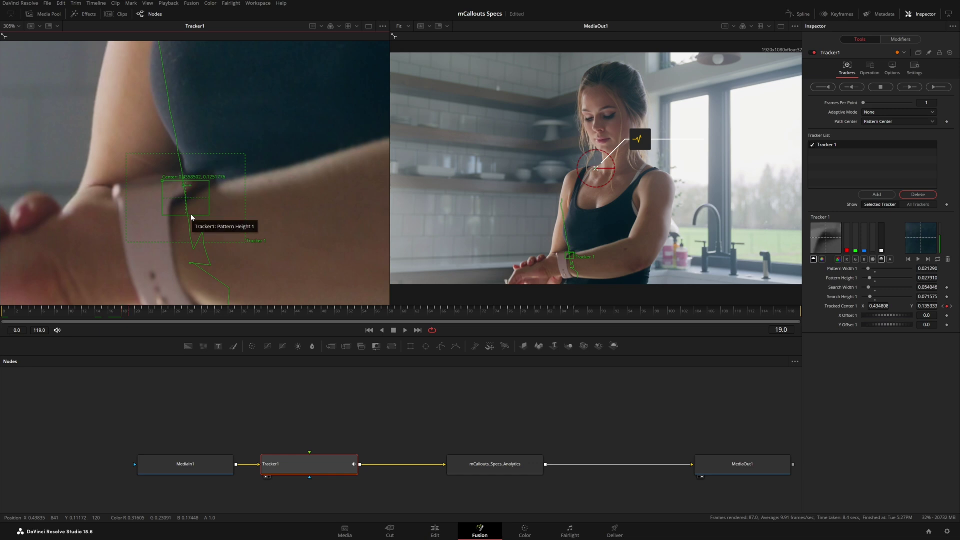
{"action": "key", "text": "Right"}
{"action": "key", "text": "Right"}
{"action": "key", "text": "Left"}
{"action": "key", "text": "Left"}
{"action": "key", "text": "Left"}
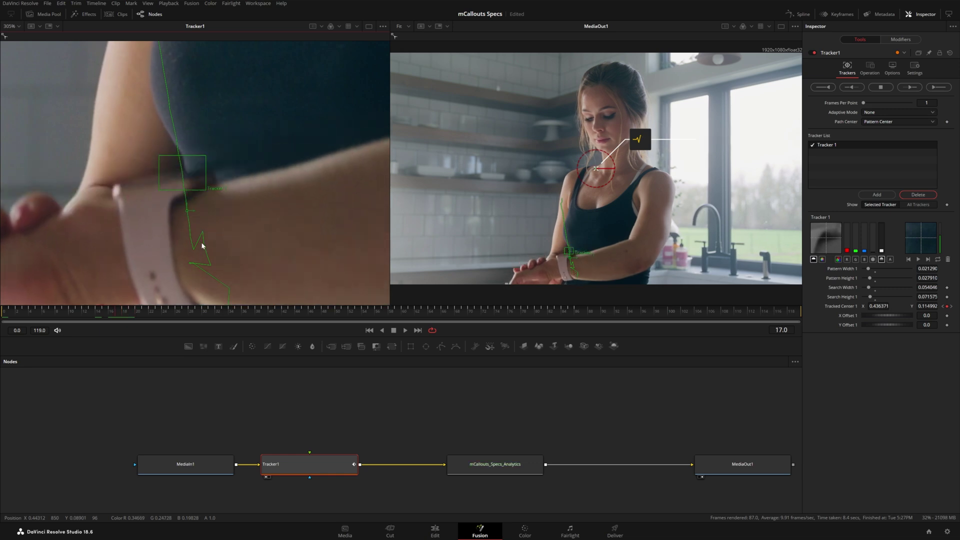
{"action": "key", "text": "Left"}
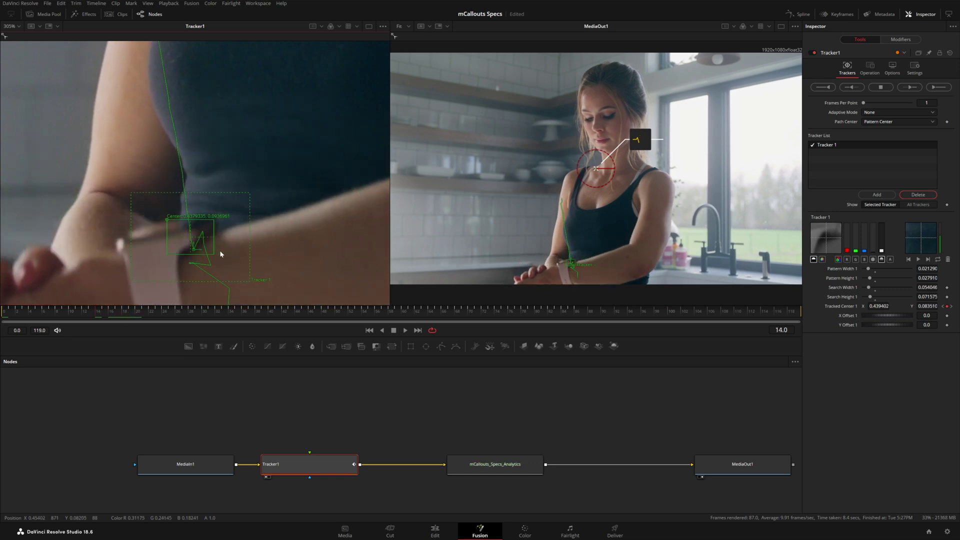
{"action": "left_click_drag", "start_coordinate": [252, 275], "coordinate": [244, 195]}
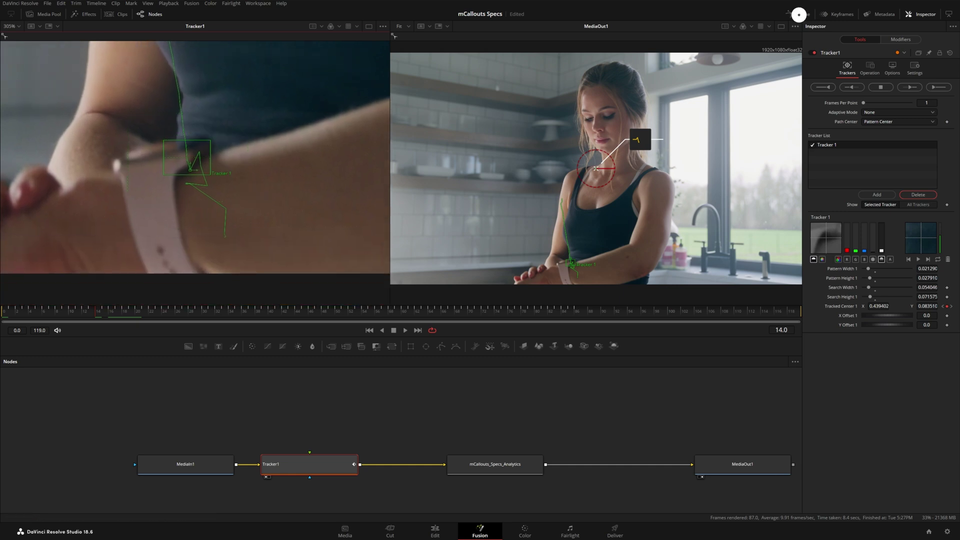
Show the tracker's Displacement curve in the Spline editor and delete the faulty keyframes before frame 14
{"action": "left_click", "coordinate": [798, 15]}
{"action": "left_click", "coordinate": [428, 401]}
{"action": "left_click_drag", "start_coordinate": [558, 472], "coordinate": [682, 428]}
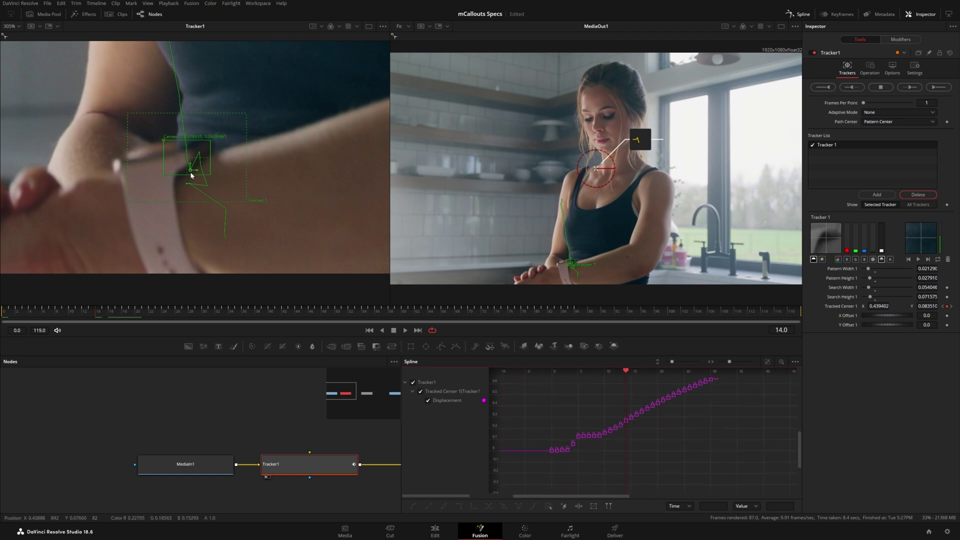
{"action": "scroll", "coordinate": [615, 426], "scroll_direction": "up", "scroll_amount": 2}
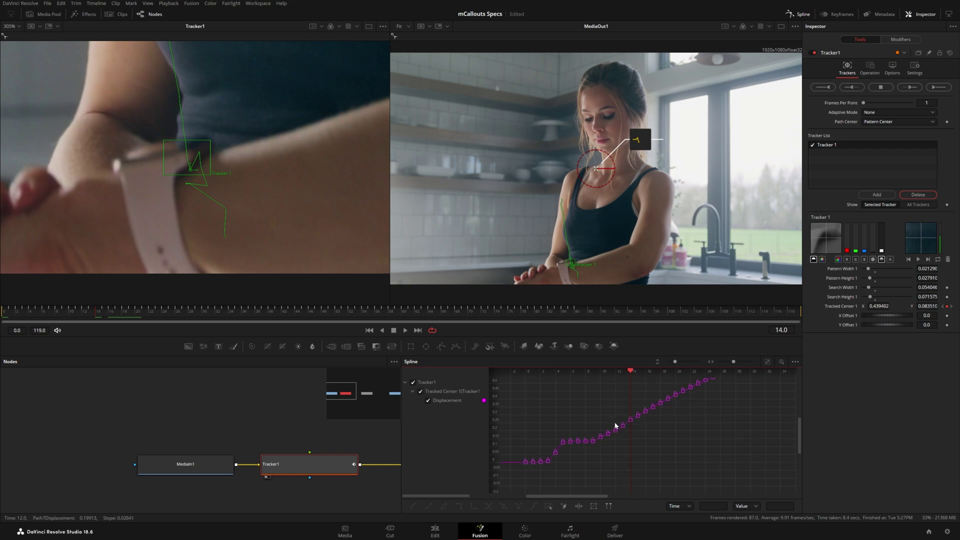
{"action": "left_click_drag", "start_coordinate": [592, 447], "coordinate": [512, 470]}
{"action": "key", "text": "Delete"}
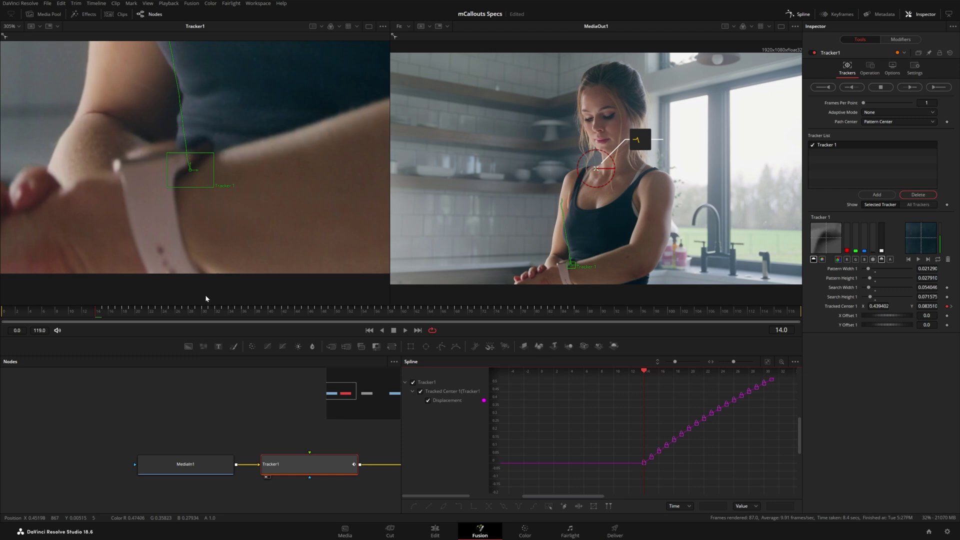
Apply Gradient Extrapolation to the first three Displacement keyframes from frame 14 and play back the early frames
{"action": "left_click_drag", "start_coordinate": [633, 474], "coordinate": [660, 444]}
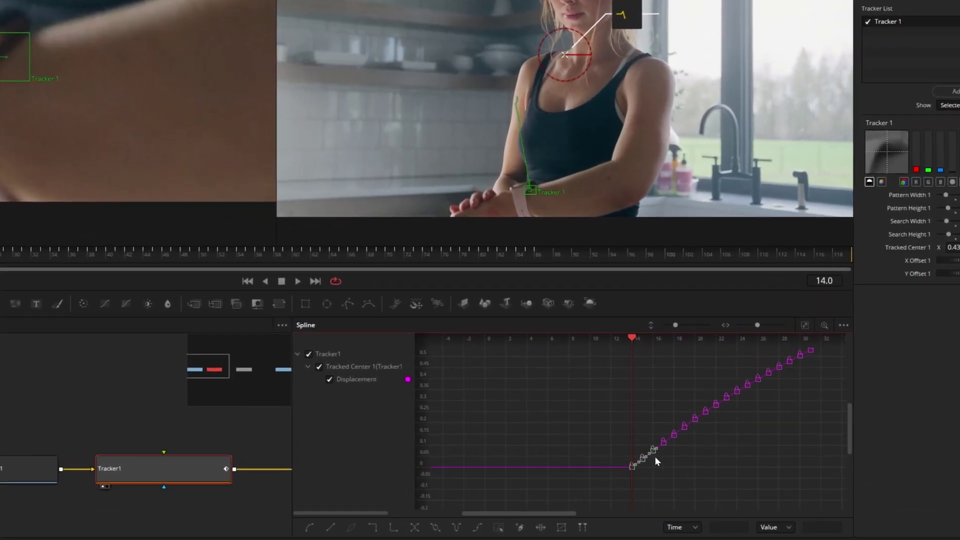
{"action": "right_click", "coordinate": [640, 465]}
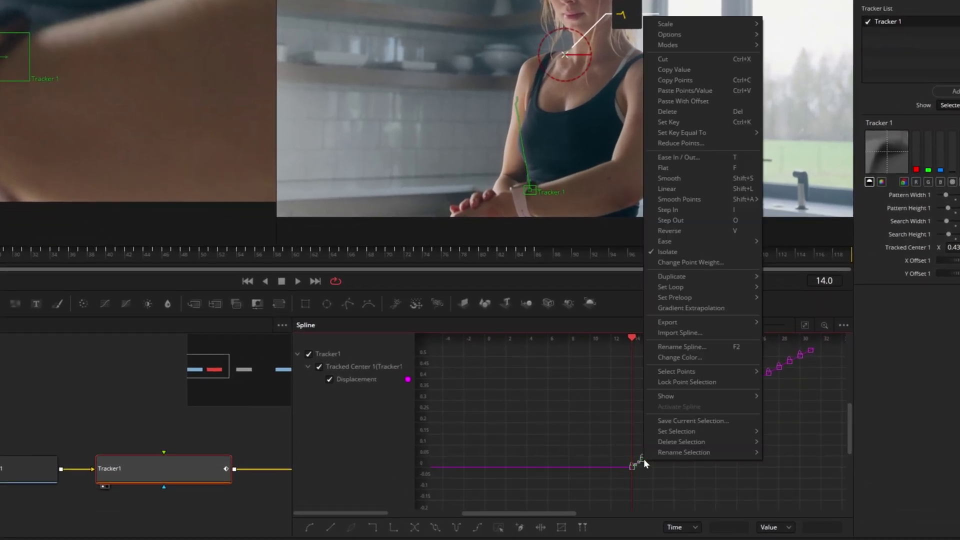
{"action": "left_click", "coordinate": [711, 310]}
{"action": "key", "text": "Right"}
{"action": "key", "text": "Right"}
{"action": "left_click_drag", "start_coordinate": [109, 311], "coordinate": [57, 313]}
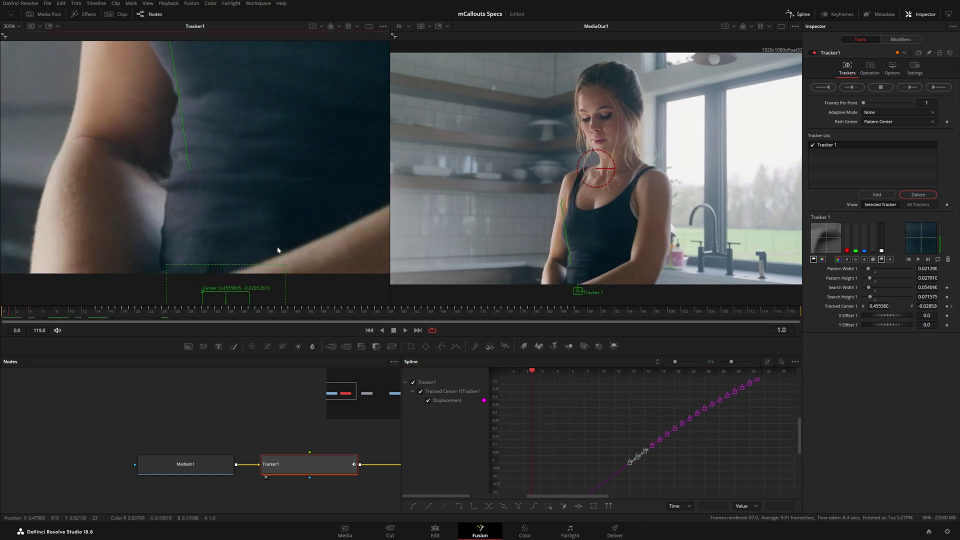
{"action": "key", "text": "ctrl+f"}
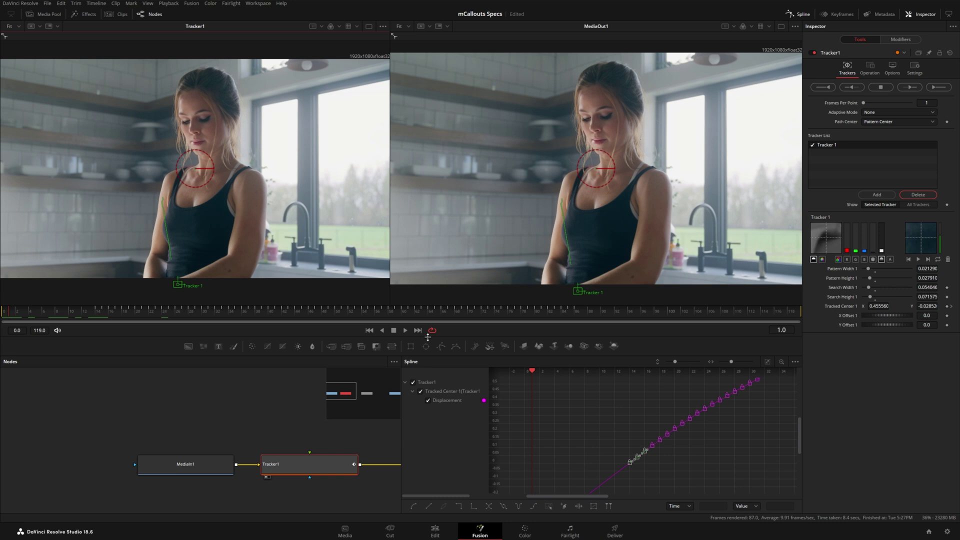
{"action": "key", "text": "space"}
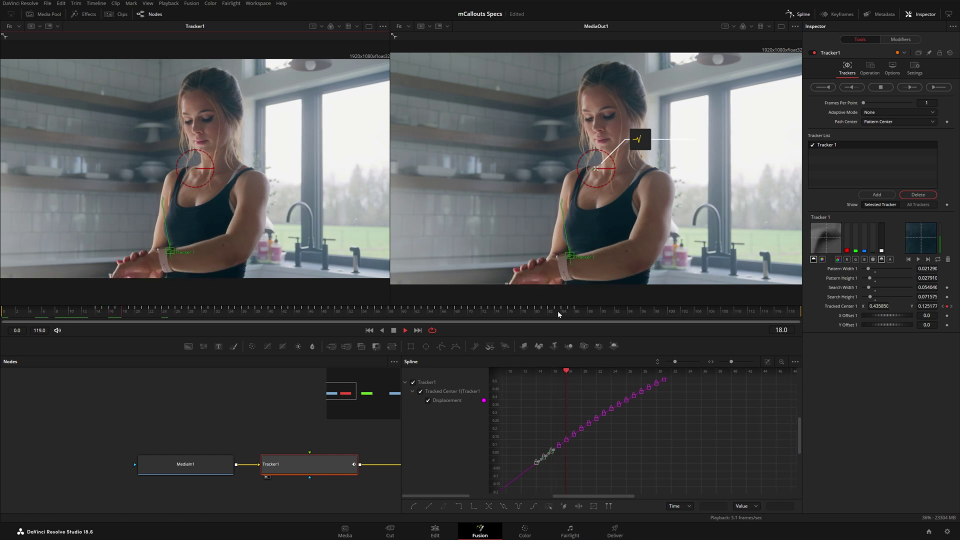
Track the watch forward from frame 86 to the end of the clip, and close the Spline editor
{"action": "left_click", "coordinate": [577, 315]}
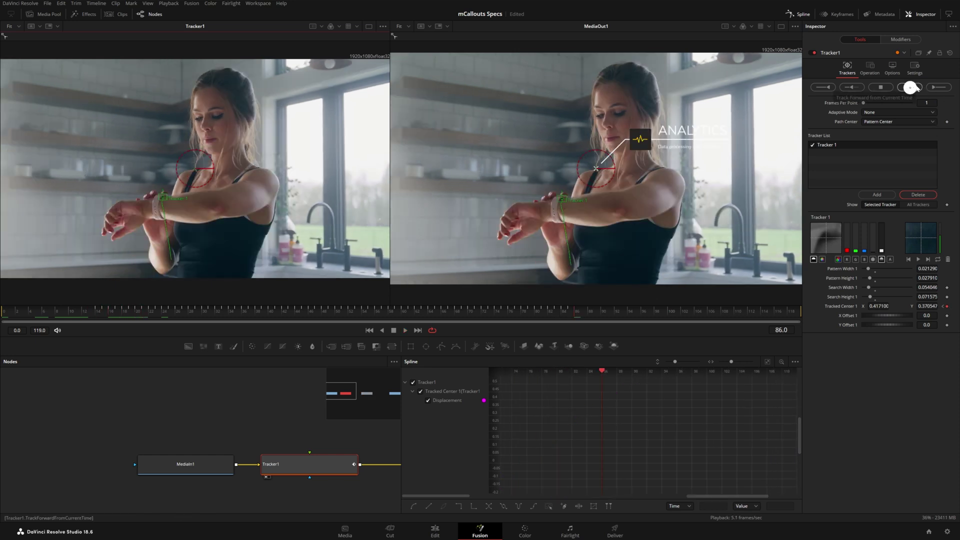
{"action": "left_click", "coordinate": [917, 88]}
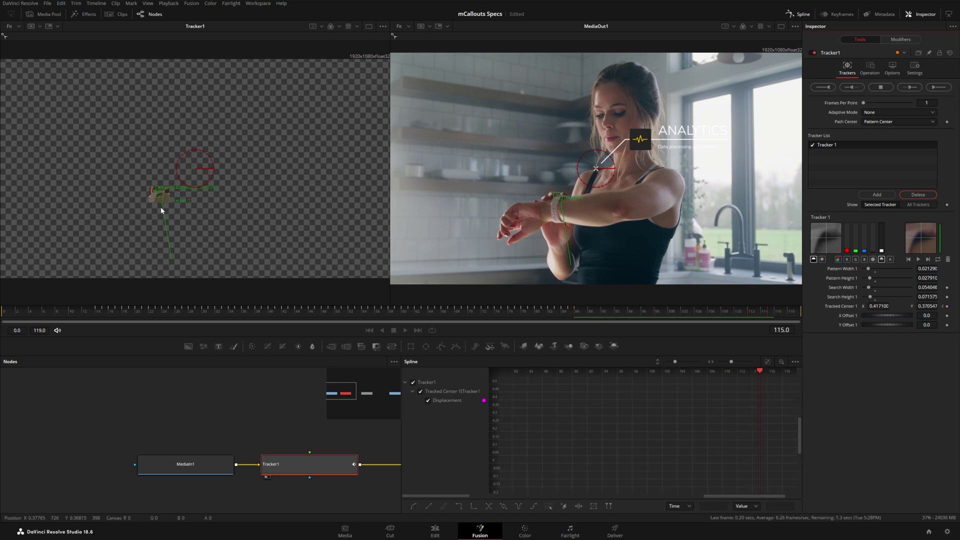
{"action": "left_click", "coordinate": [801, 14]}
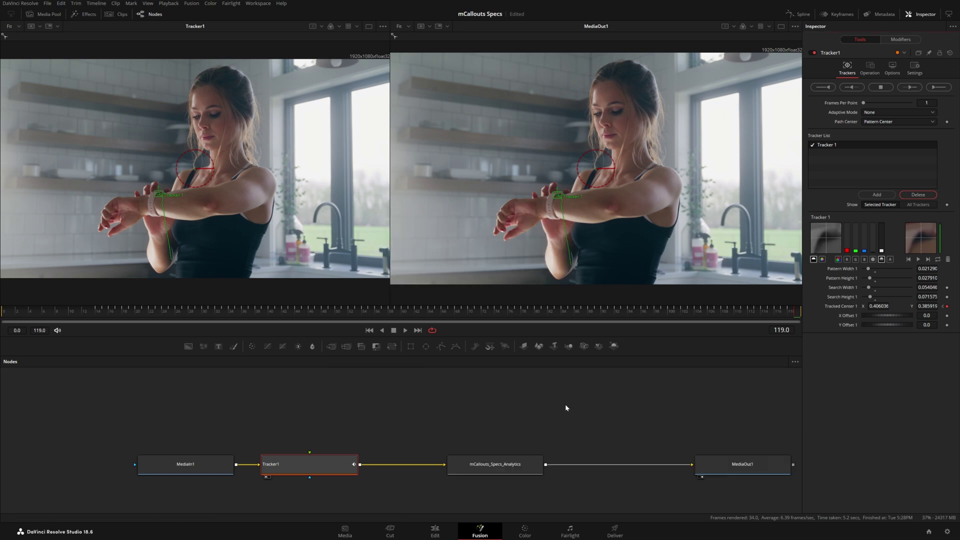
Connect the Center Point of the mCallouts_Specs_Analytics callout to Tracker1Tracker1Path
{"action": "left_click", "coordinate": [511, 465]}
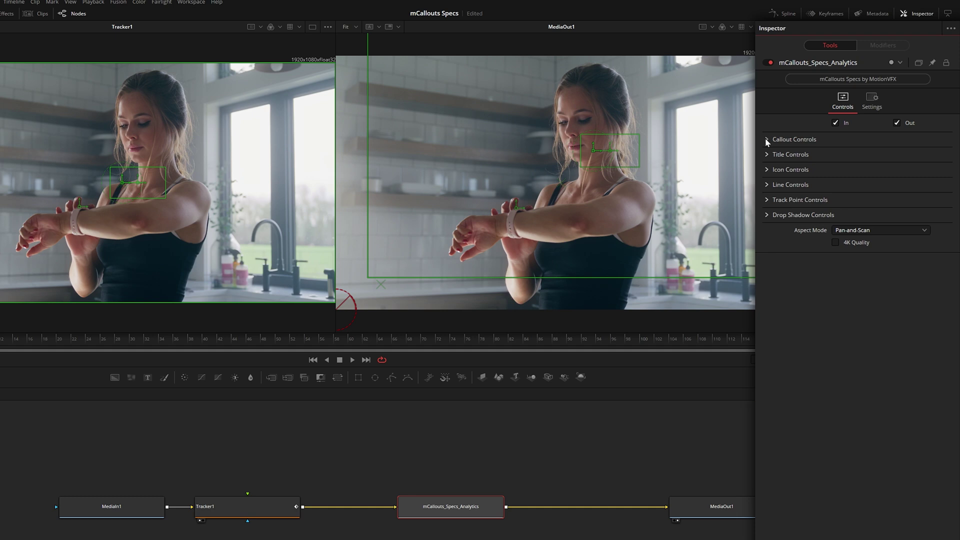
{"action": "left_click", "coordinate": [766, 139]}
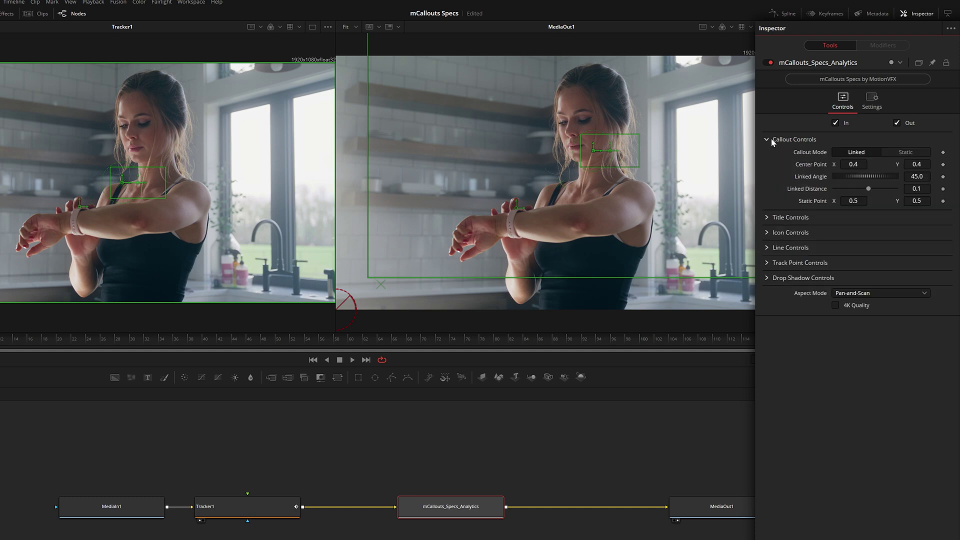
{"action": "right_click", "coordinate": [805, 167]}
{"action": "mouse_move", "coordinate": [827, 220]}
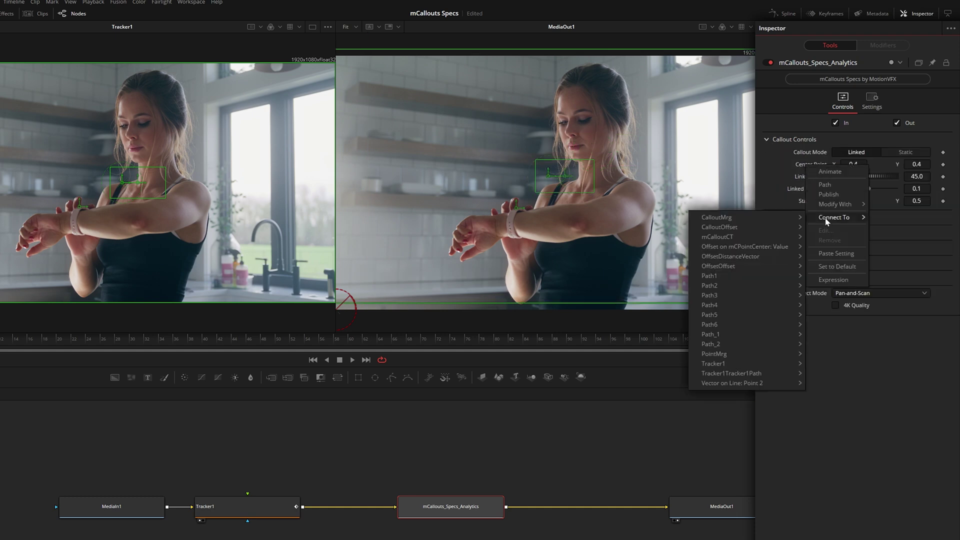
{"action": "mouse_move", "coordinate": [724, 379]}
{"action": "left_click", "coordinate": [826, 377]}
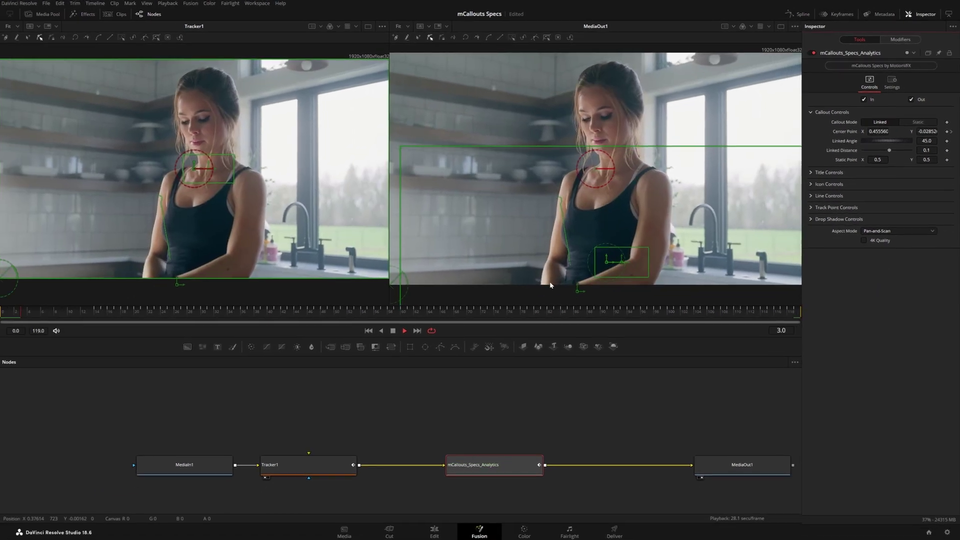
Deselect the callout node and play back the Fusion composition to check that the callout follows the watch
{"action": "left_click", "coordinate": [564, 454]}
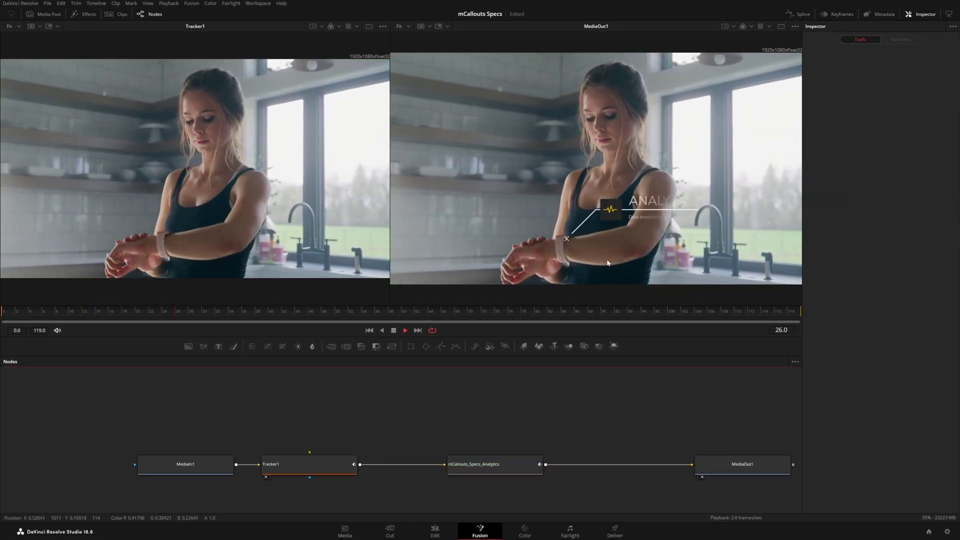
{"action": "left_click", "coordinate": [516, 460]}
{"action": "key", "text": "space"}
{"action": "left_click", "coordinate": [532, 425]}
{"action": "key", "text": "space"}
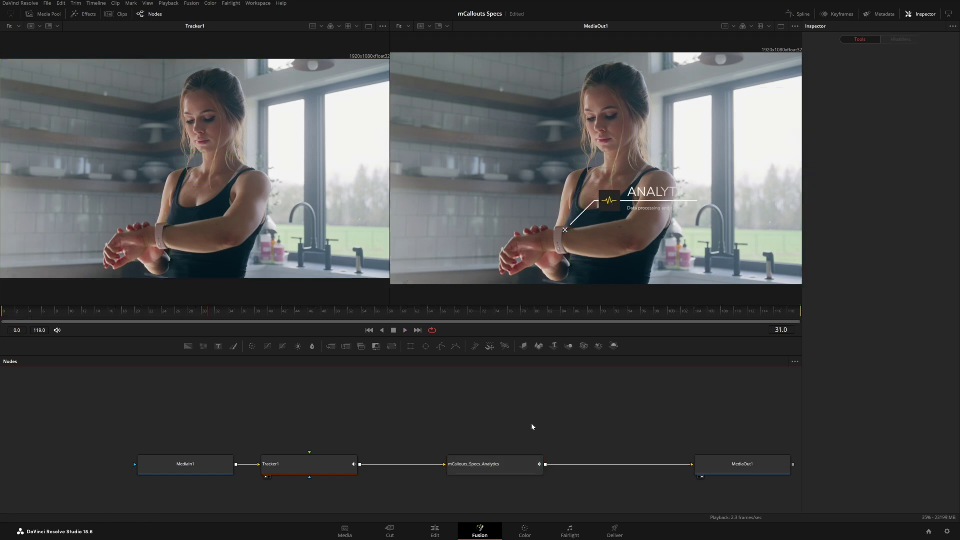
Switch to the Edit page and play part of the timeline with the tracked callout
{"action": "key", "text": "shift+4"}
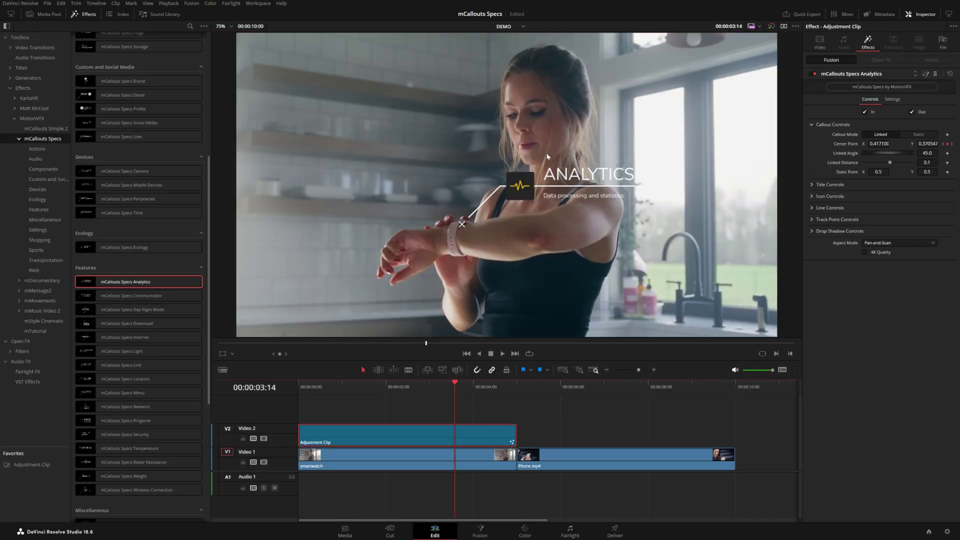
{"action": "key", "text": "space"}
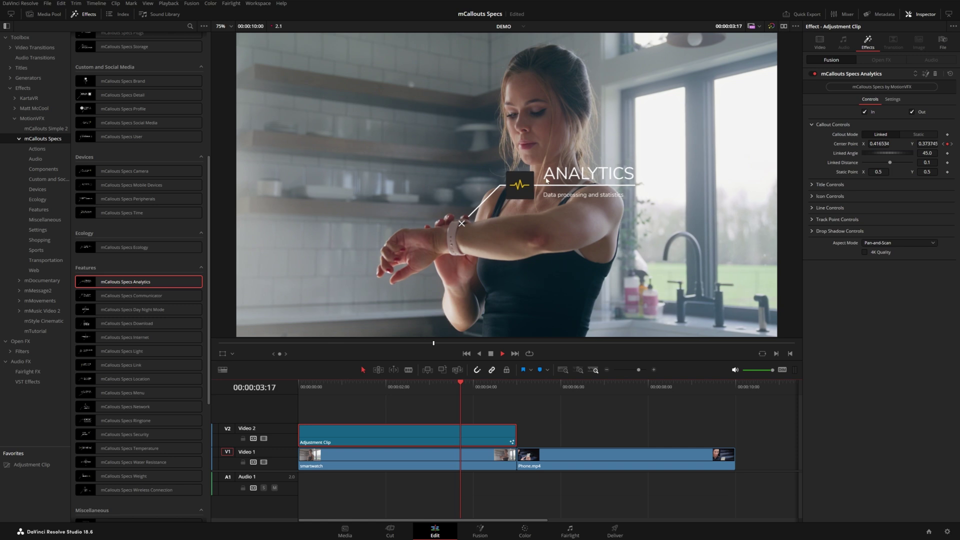
{"action": "key", "text": "space"}
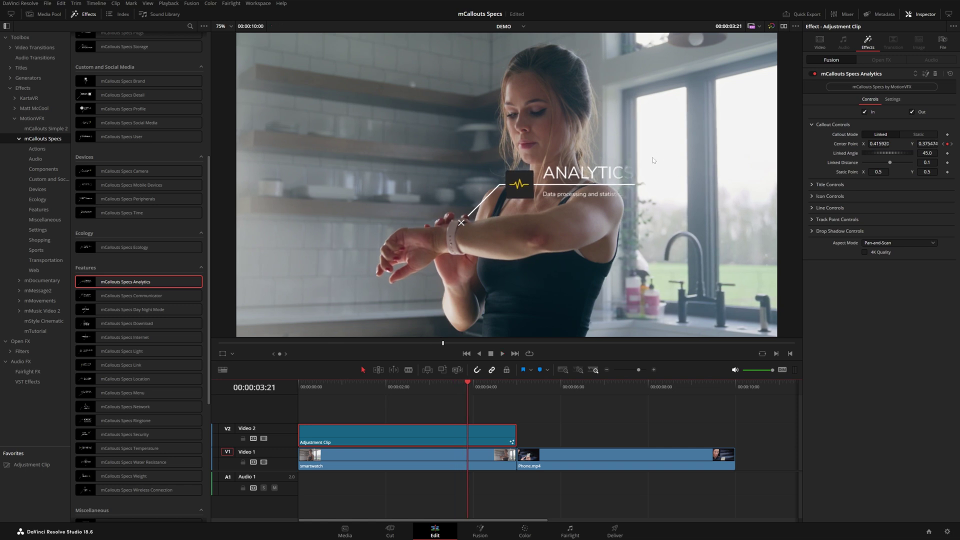
At 00:00:02:09, set the callout's Linked Angle to -228.9 and its Linked Distance to 0.14
{"action": "left_click_drag", "start_coordinate": [421, 383], "coordinate": [401, 386]}
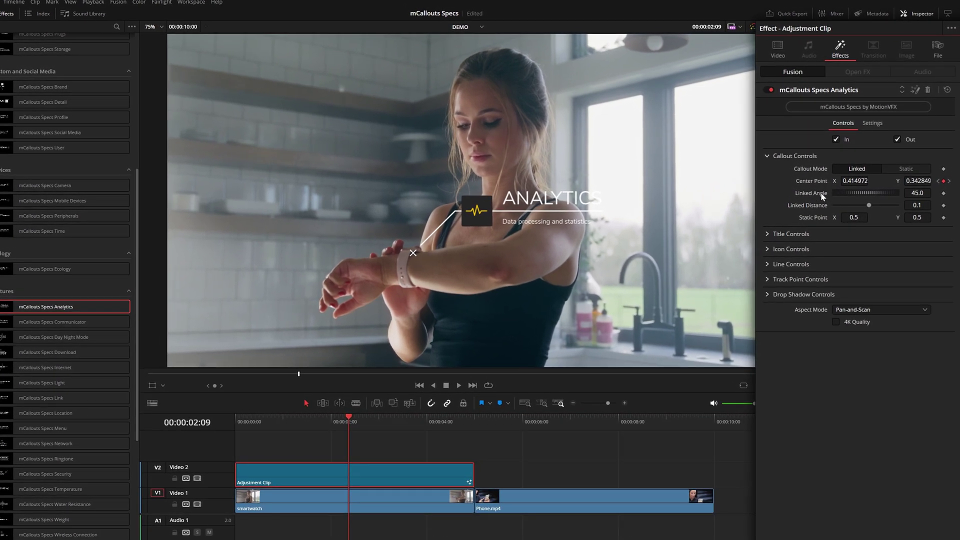
{"action": "left_click_drag", "start_coordinate": [849, 193], "coordinate": [797, 198]}
{"action": "left_click_drag", "start_coordinate": [872, 207], "coordinate": [813, 208]}
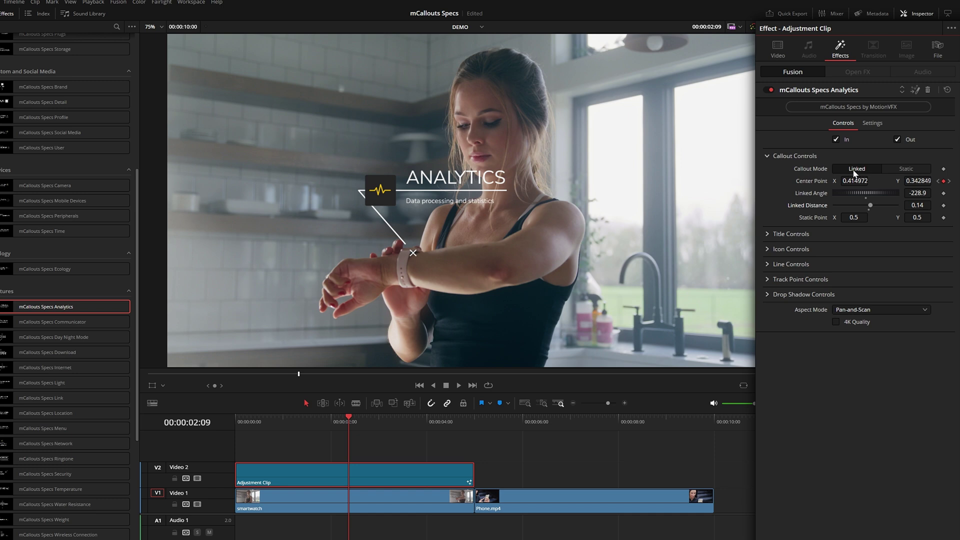
Set the Callout Mode to Static with the Static Point at X 0.204, Y 0.655, and play the timeline from the start
{"action": "left_click", "coordinate": [909, 170]}
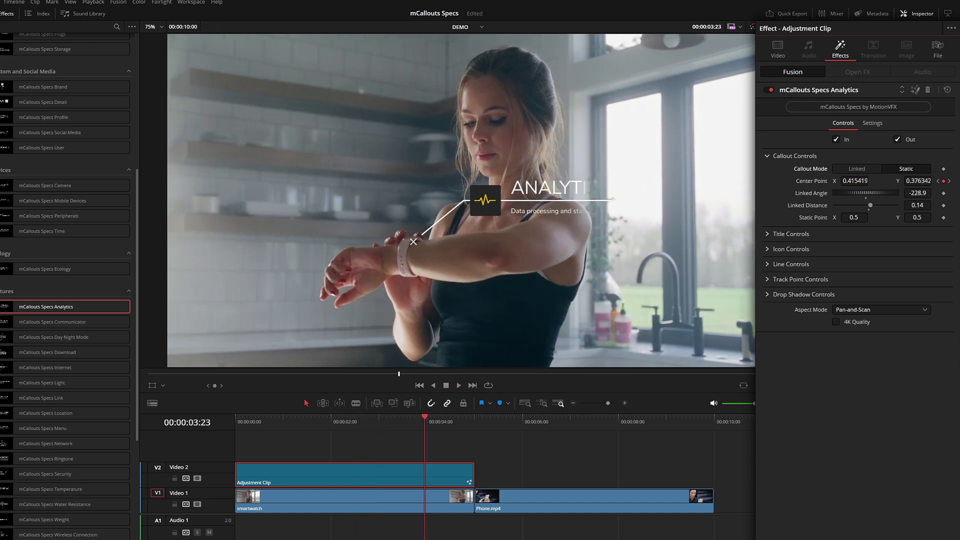
{"action": "left_click_drag", "start_coordinate": [854, 218], "coordinate": [747, 217]}
{"action": "left_click_drag", "start_coordinate": [918, 217], "coordinate": [847, 217]}
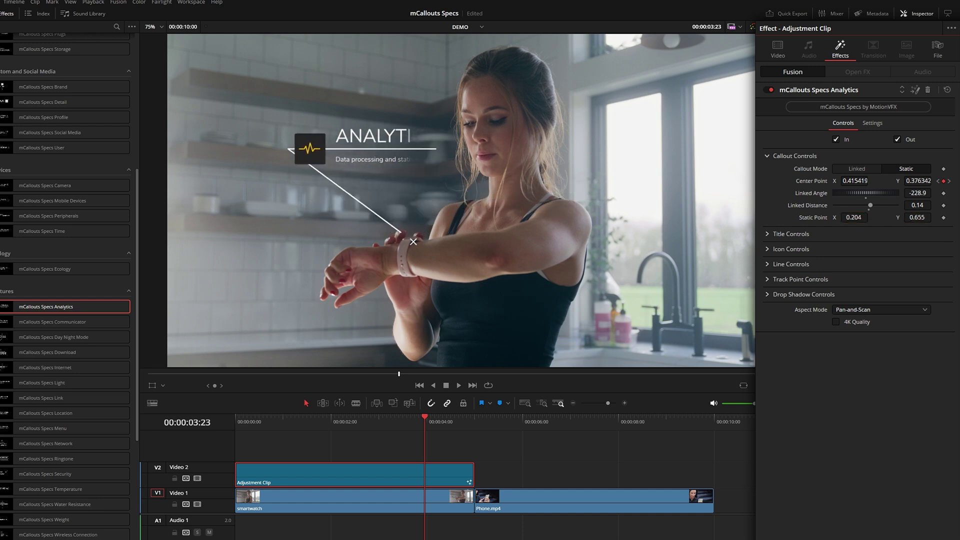
{"action": "left_click", "coordinate": [236, 422]}
{"action": "key", "text": "space"}
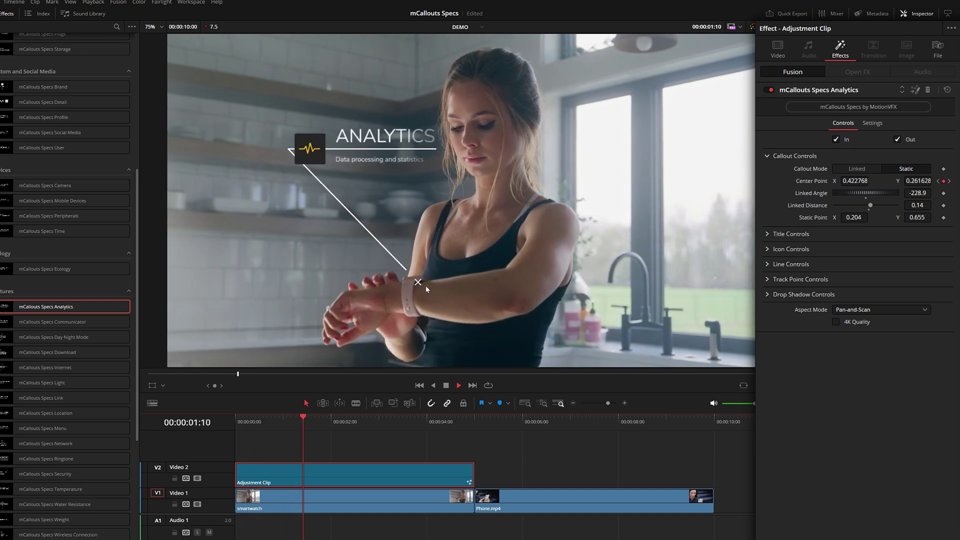
{"action": "key", "text": "space"}
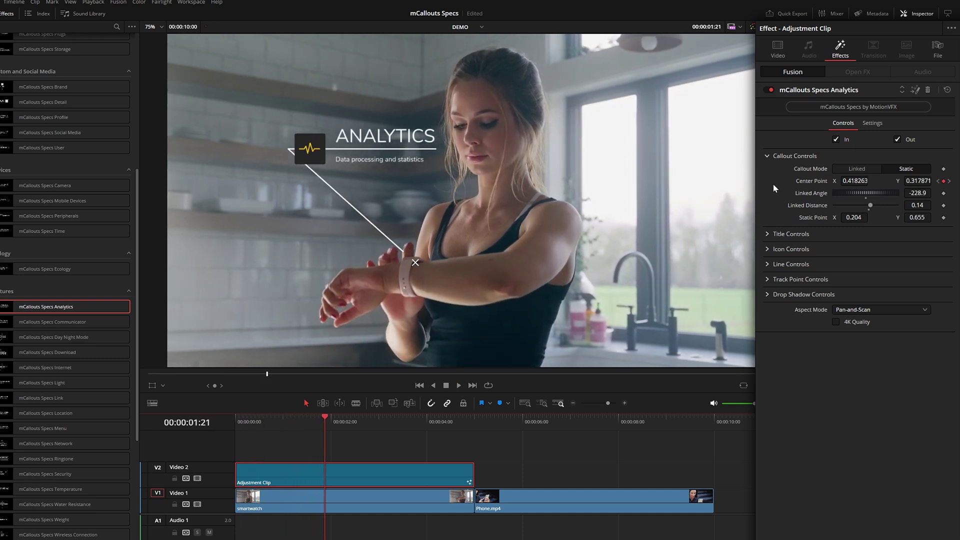
Return the Callout Mode to Linked, with a Linked Angle of -226.3 and a Linked Distance of 0.163
{"action": "left_click", "coordinate": [857, 169]}
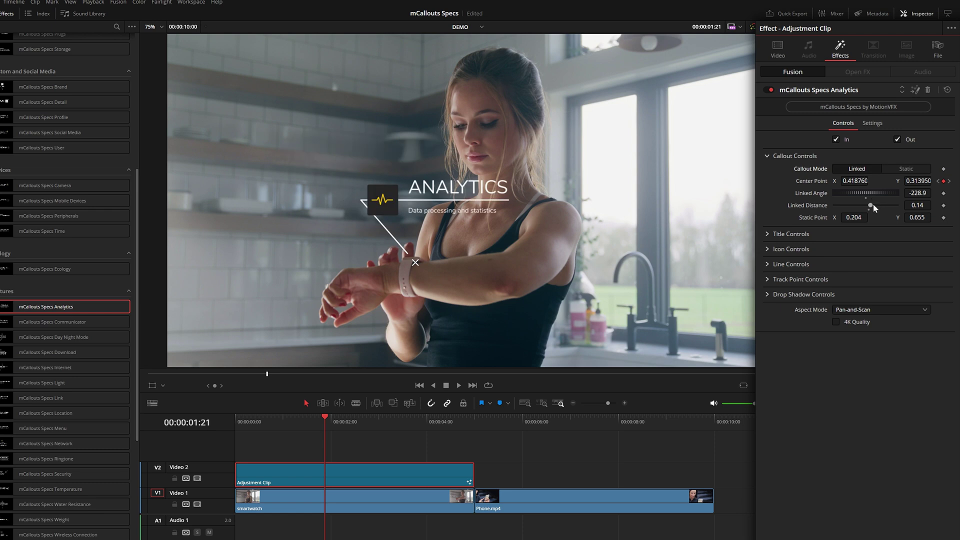
{"action": "left_click_drag", "start_coordinate": [870, 196], "coordinate": [870, 206]}
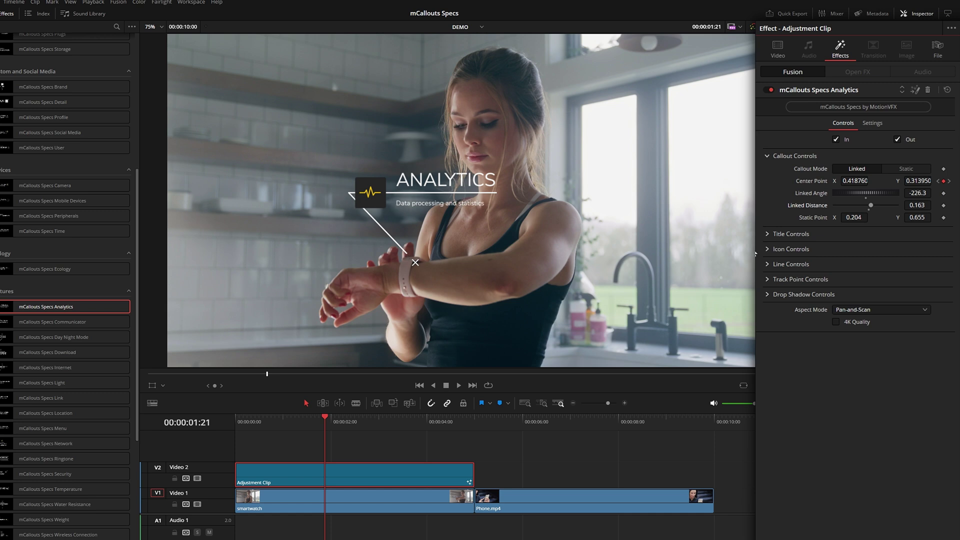
Flip the callout line by setting its Line Length to -0.22, and move the title to Title Position X 0.429
{"action": "left_click", "coordinate": [769, 264]}
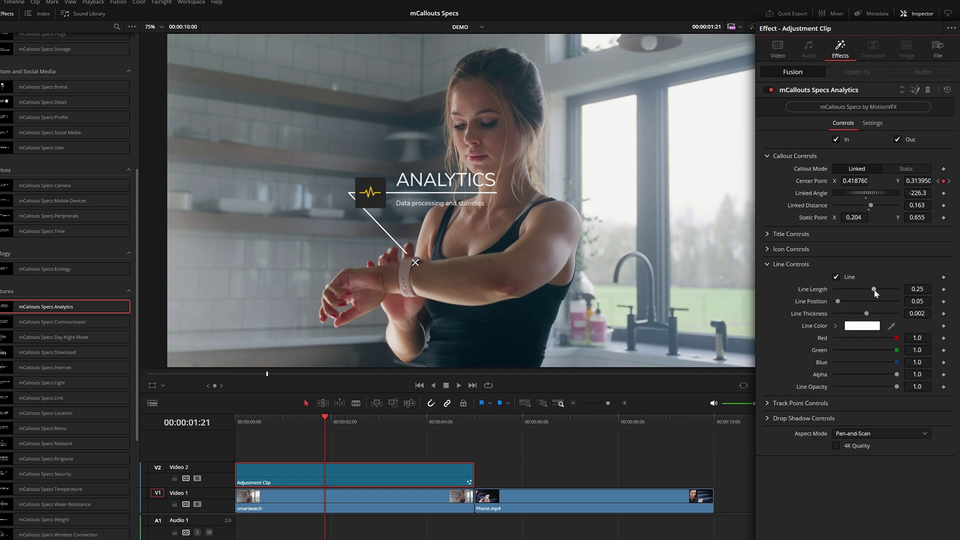
{"action": "mouse_move", "coordinate": [875, 292]}
{"action": "left_mouse_down"}
{"action": "mouse_move", "coordinate": [883, 294]}
{"action": "mouse_move", "coordinate": [860, 290]}
{"action": "left_mouse_up"}
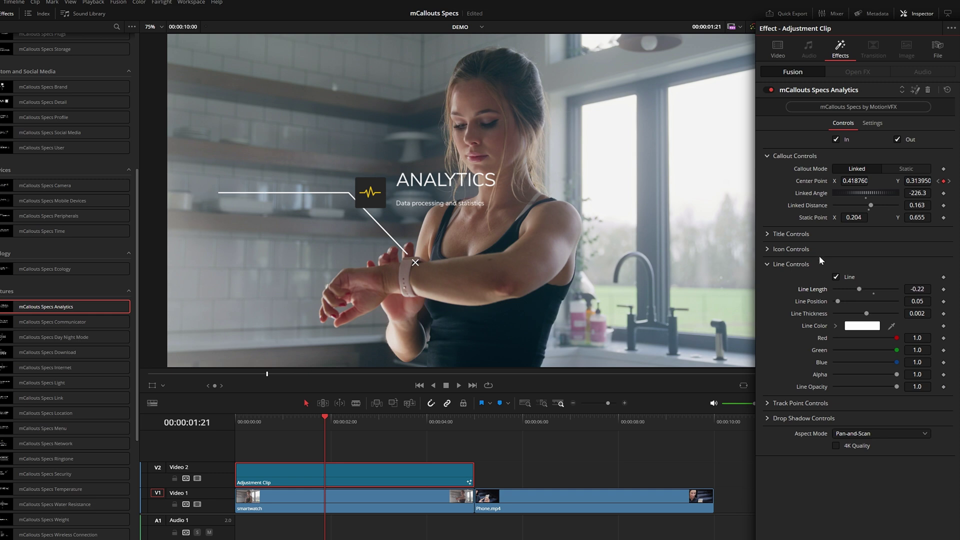
{"action": "left_click", "coordinate": [768, 234]}
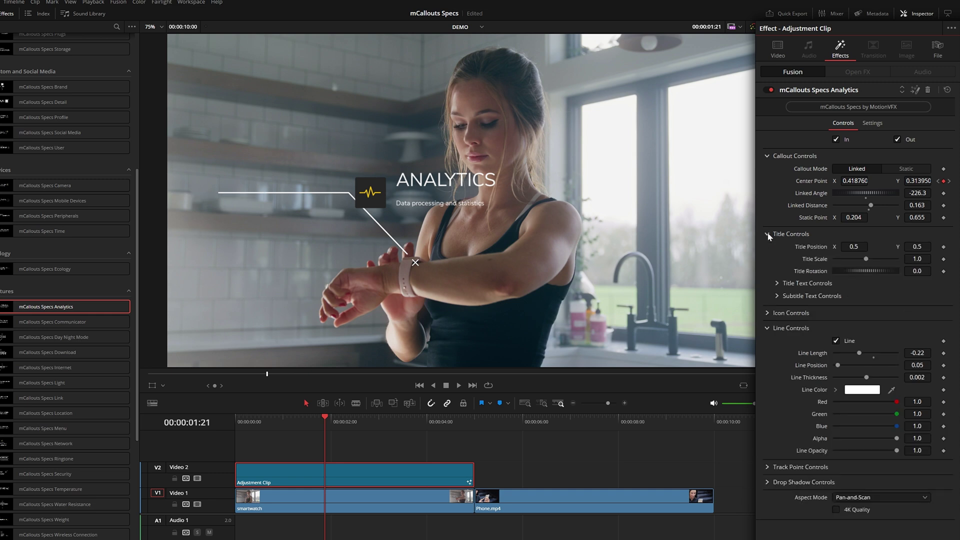
{"action": "left_click_drag", "start_coordinate": [854, 246], "coordinate": [825, 247]}
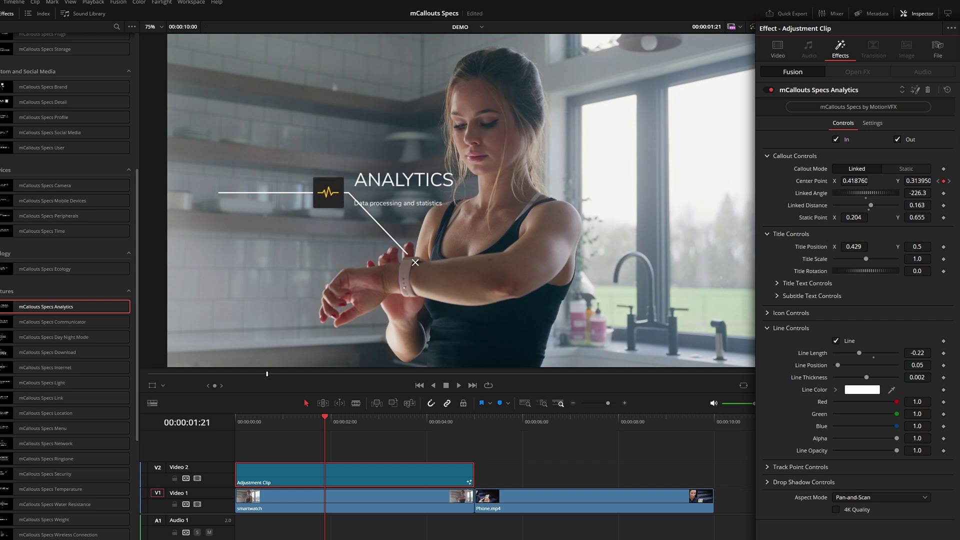
Replace the title text with "HEART RATE" and set the title text's own Position X to 0.237
{"action": "left_click", "coordinate": [778, 283]}
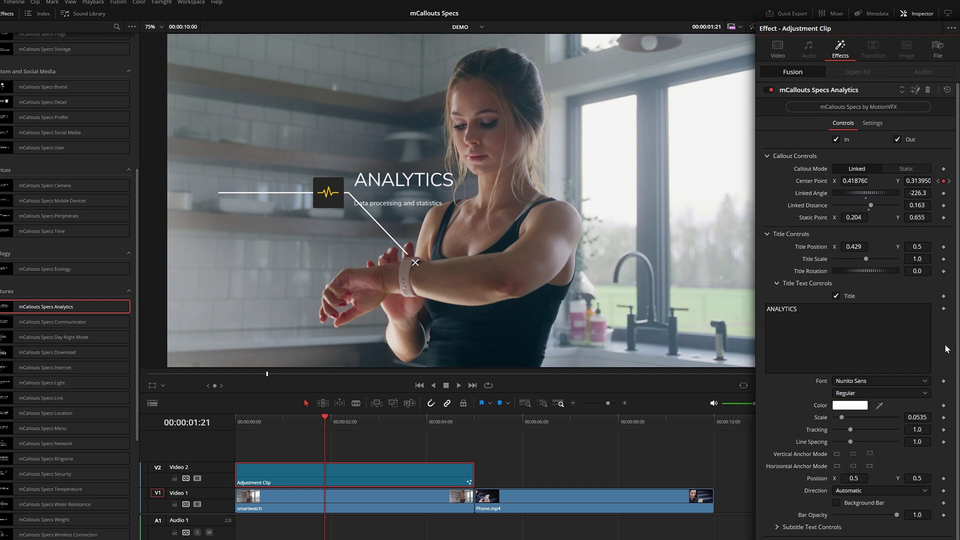
{"action": "double_click", "coordinate": [782, 308]}
{"action": "type", "text": "HEART RATE"}
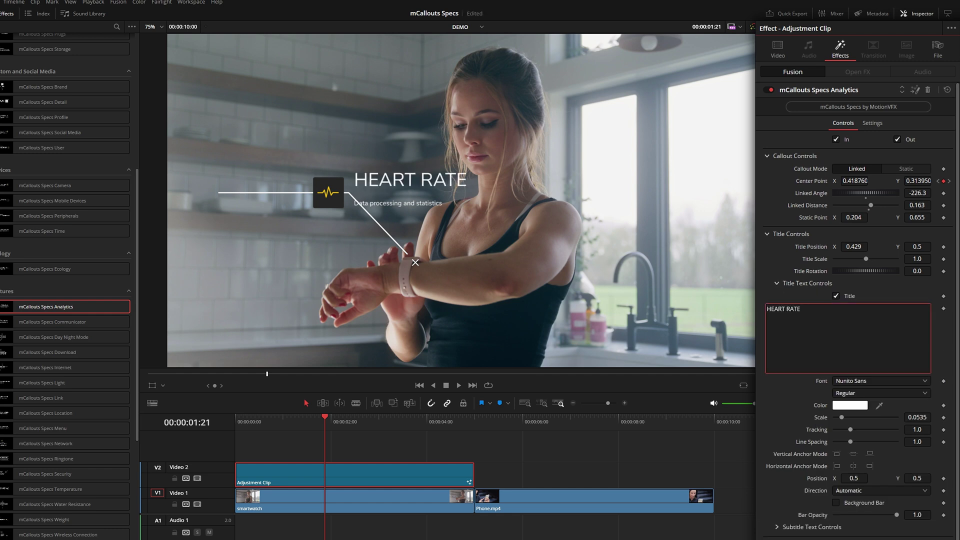
{"action": "scroll", "coordinate": [873, 478], "scroll_direction": "down", "scroll_amount": 3}
{"action": "left_click_drag", "start_coordinate": [854, 383], "coordinate": [818, 380]}
Set the Line Length to -0.261 and change the subtitle to "Biometric Data" with its Position X at about 0.345
{"action": "scroll", "coordinate": [854, 380], "scroll_direction": "down", "scroll_amount": 1}
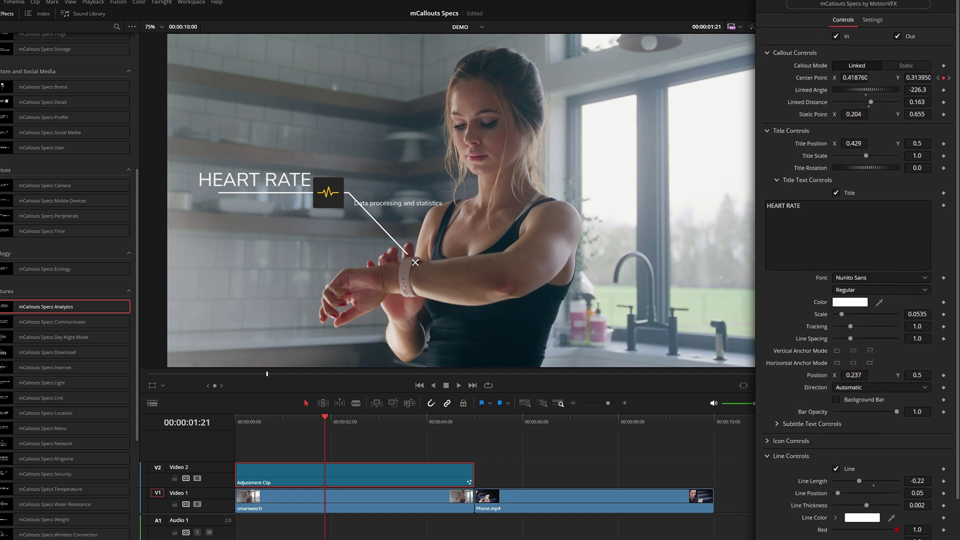
{"action": "left_click_drag", "start_coordinate": [917, 461], "coordinate": [915, 461]}
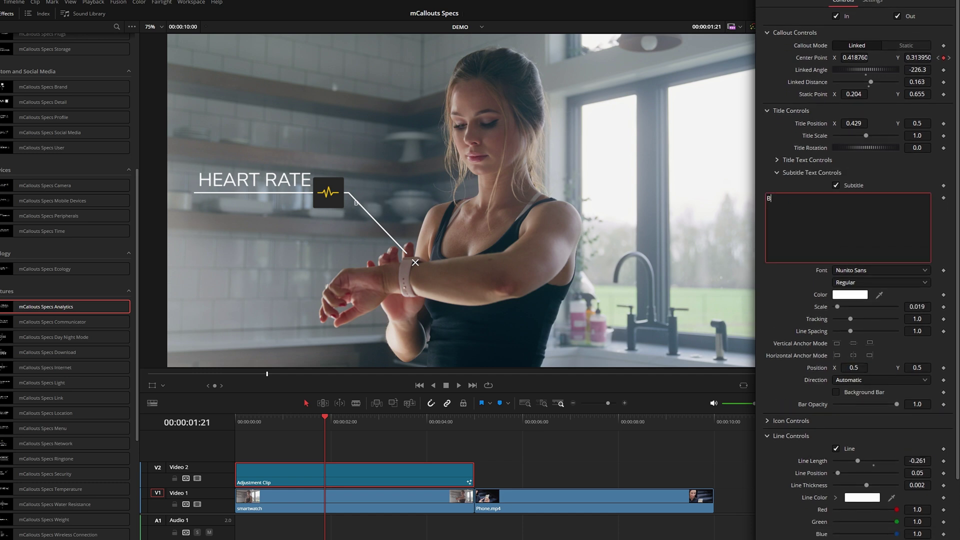
{"action": "type", "text": "Biometric Data"}
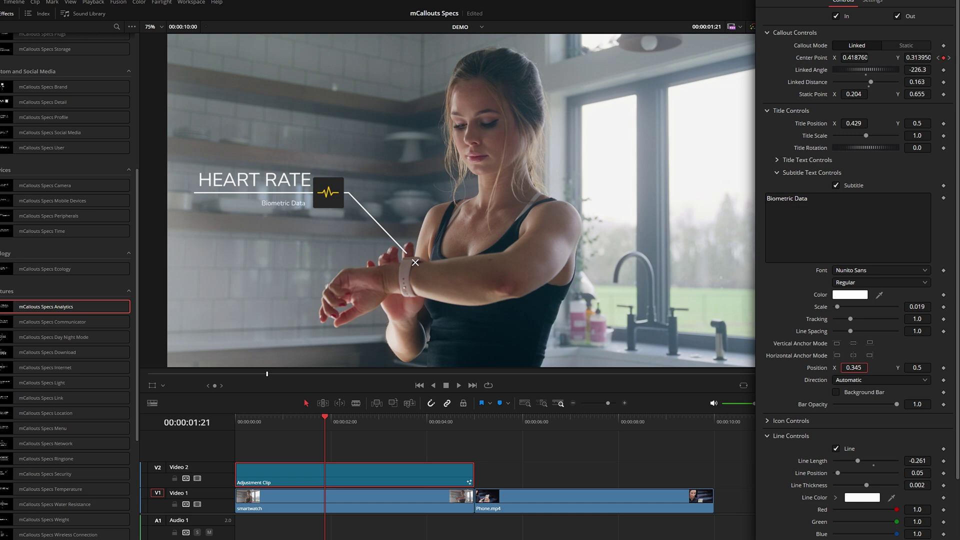
Try several icons from the callout's Icon List, ending with Download, and preview the timeline from the start
{"action": "left_click", "coordinate": [767, 111]}
{"action": "left_click", "coordinate": [768, 127]}
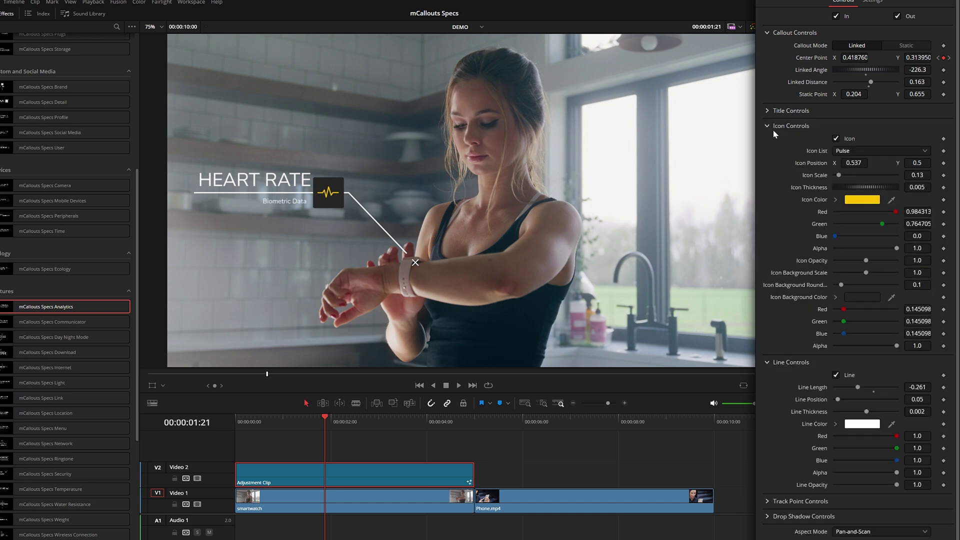
{"action": "left_click", "coordinate": [859, 151]}
{"action": "left_click", "coordinate": [860, 163]}
{"action": "left_click", "coordinate": [859, 150]}
{"action": "left_click", "coordinate": [860, 174]}
{"action": "left_click", "coordinate": [860, 151]}
{"action": "key", "text": "Down"}
{"action": "key", "text": "Return"}
{"action": "left_click", "coordinate": [860, 150]}
{"action": "key", "text": "Down"}
{"action": "key", "text": "Return"}
{"action": "left_click_drag", "start_coordinate": [255, 421], "coordinate": [234, 421]}
{"action": "key", "text": "space"}
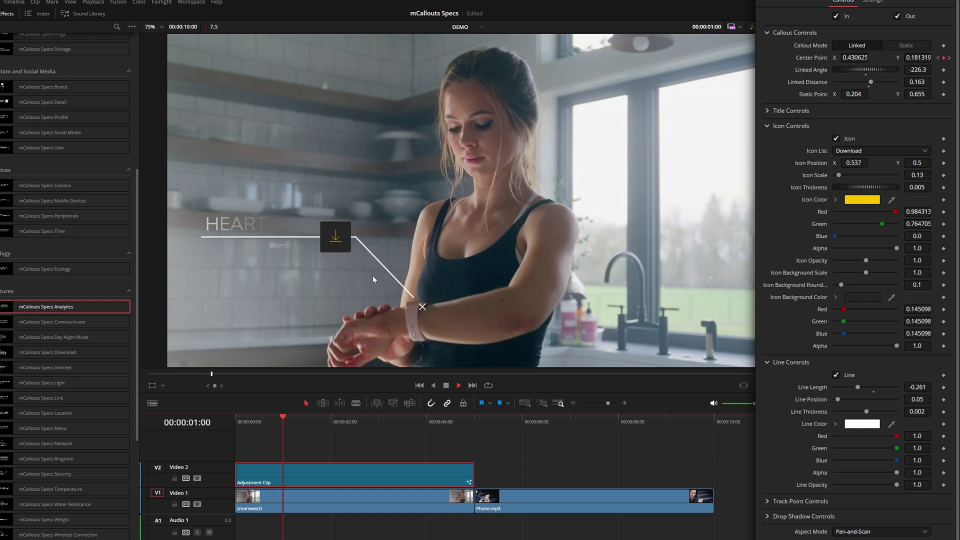
{"action": "key", "text": "space"}
Set the callout icon to Feather and preview its animation from the start of the timeline
{"action": "left_click", "coordinate": [861, 151]}
{"action": "left_click", "coordinate": [846, 218]}
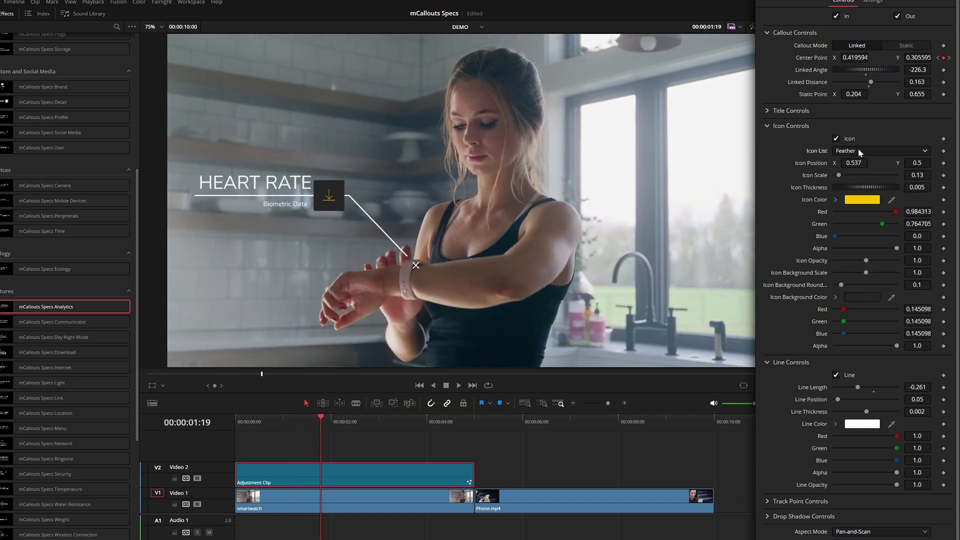
{"action": "key", "text": "Home"}
{"action": "key", "text": "space"}
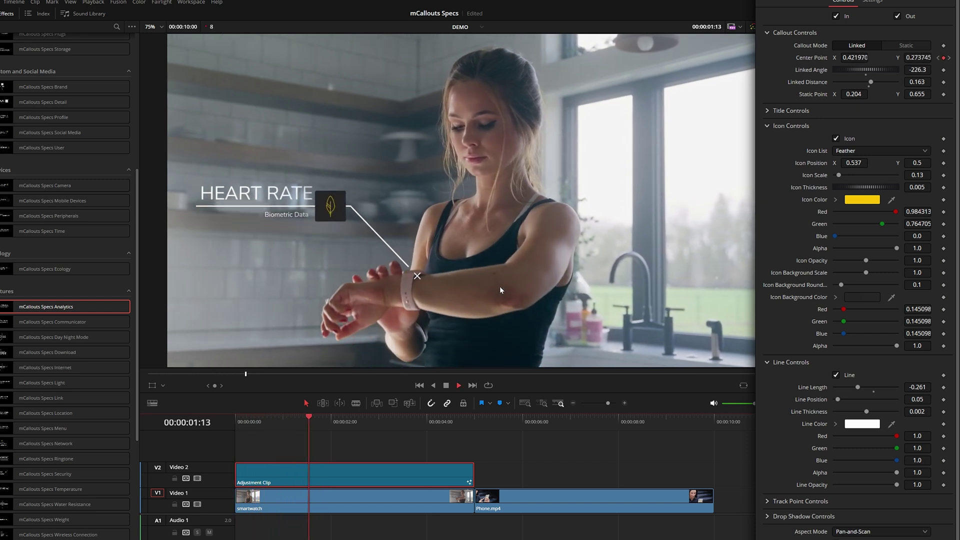
{"action": "key", "text": "space"}
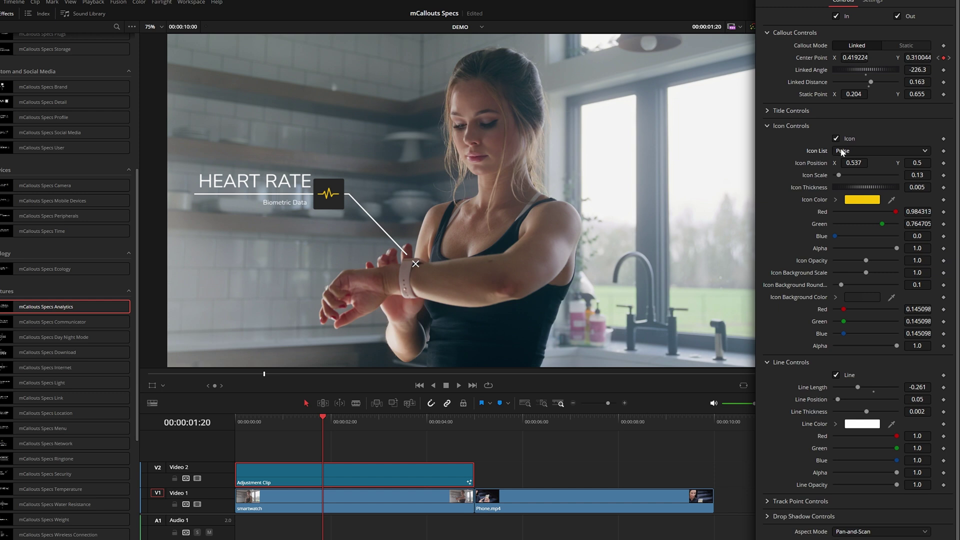
Set the icon color to magenta (hue 0.816, saturation 1.0) and darken the icon background color to a value of 0.103098
{"action": "left_click", "coordinate": [835, 201]}
{"action": "left_click_drag", "start_coordinate": [919, 241], "coordinate": [926, 258]}
{"action": "left_click", "coordinate": [835, 385]}
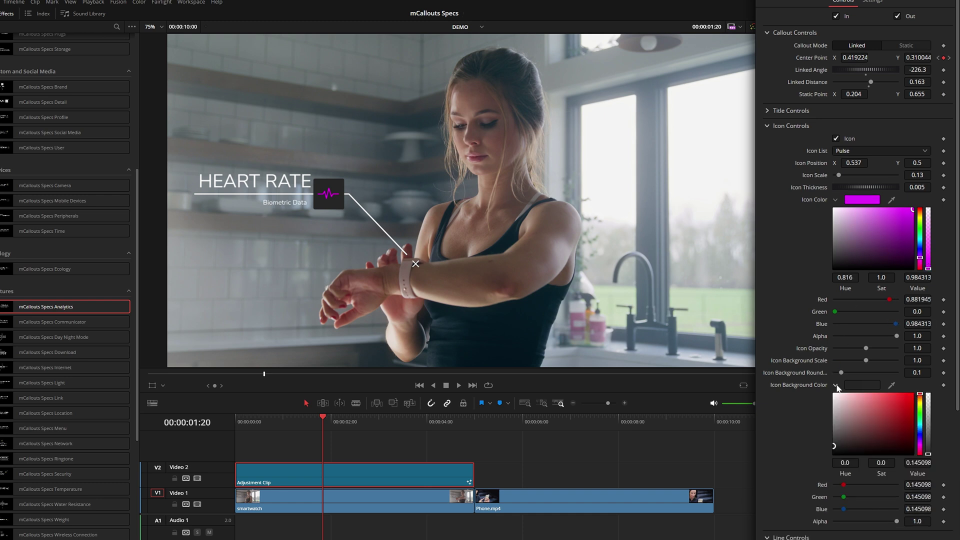
{"action": "scroll", "coordinate": [868, 418], "scroll_direction": "down", "scroll_amount": 3}
{"action": "left_click_drag", "start_coordinate": [917, 316], "coordinate": [896, 316]}
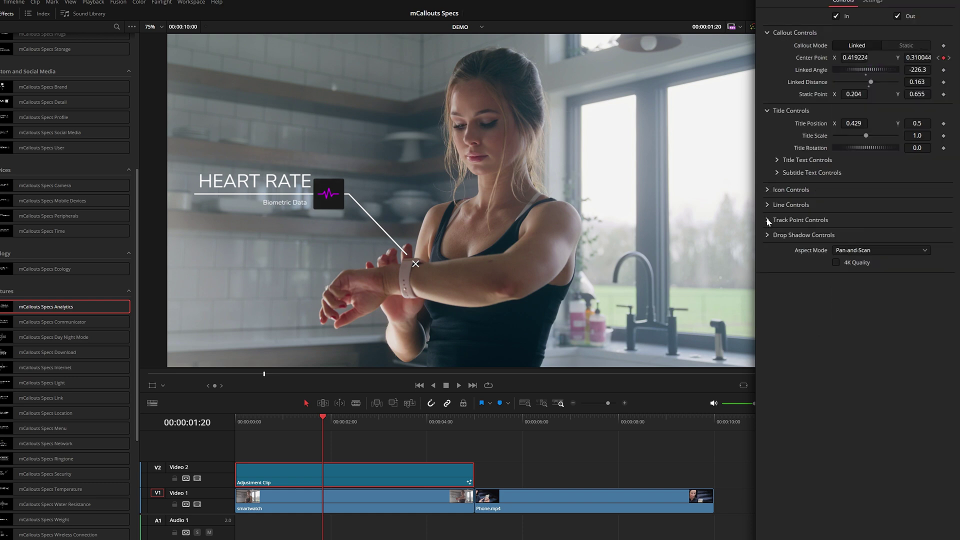
Set the Track Point Offset to X -0.0124, Y 0.013 so the cross marker sits at the watch's upper edge
{"action": "left_click", "coordinate": [769, 221]}
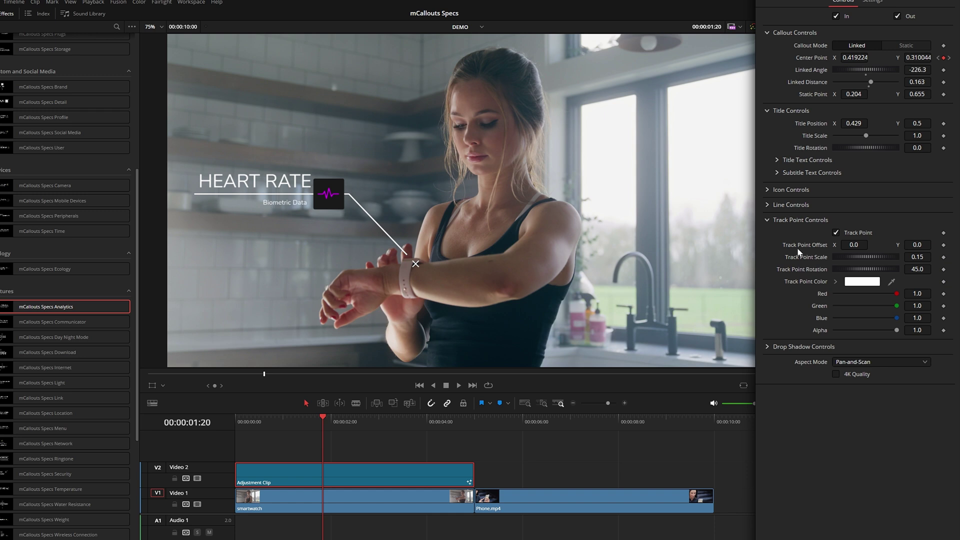
{"action": "left_click_drag", "start_coordinate": [853, 245], "coordinate": [864, 245]}
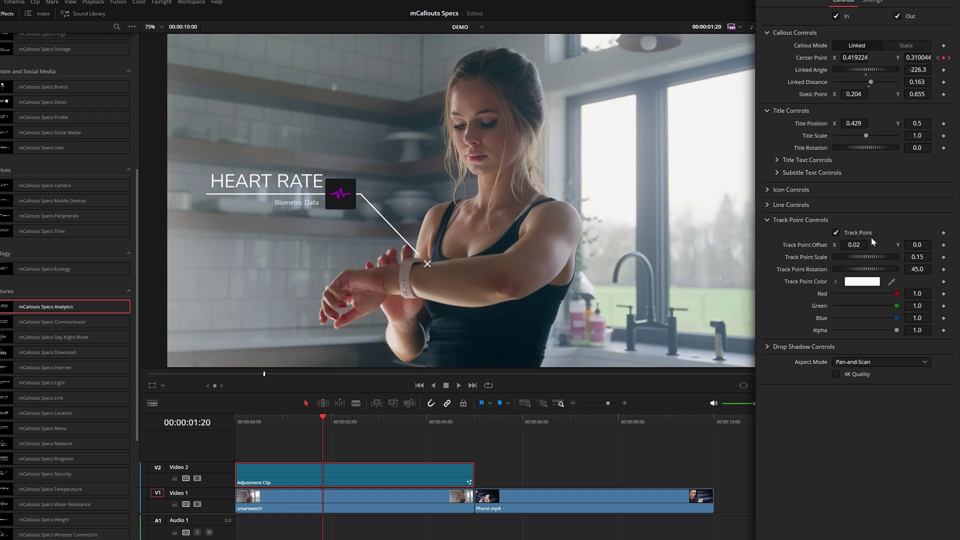
{"action": "left_click_drag", "start_coordinate": [917, 245], "coordinate": [926, 245]}
{"action": "left_click_drag", "start_coordinate": [859, 244], "coordinate": [846, 245]}
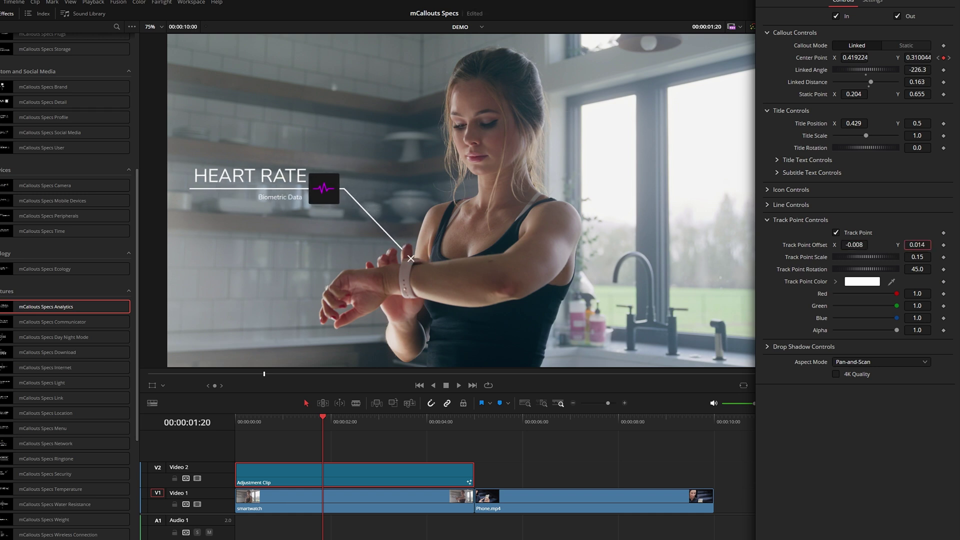
{"action": "left_click_drag", "start_coordinate": [917, 245], "coordinate": [916, 244]}
{"action": "scroll", "coordinate": [416, 266], "scroll_direction": "up", "scroll_amount": 5}
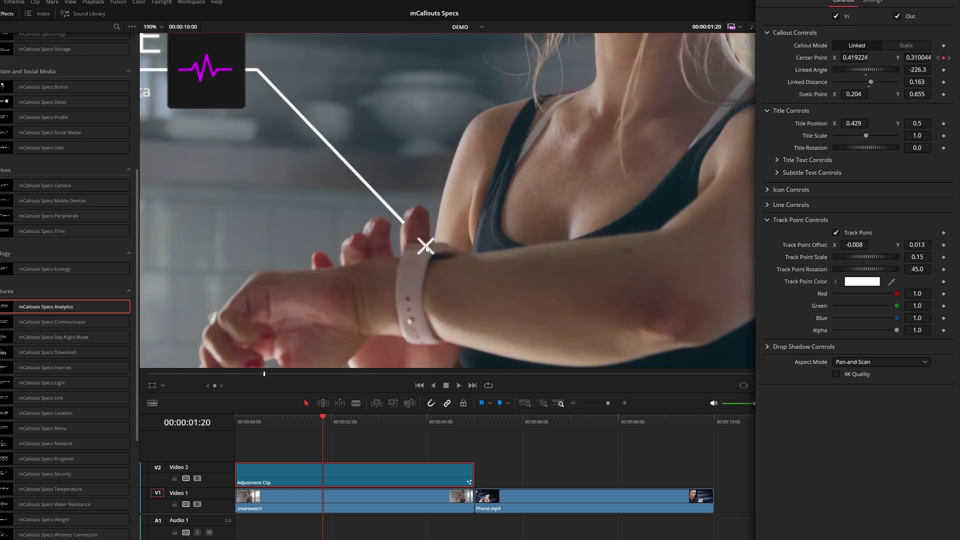
{"action": "left_click_drag", "start_coordinate": [854, 245], "coordinate": [840, 245]}
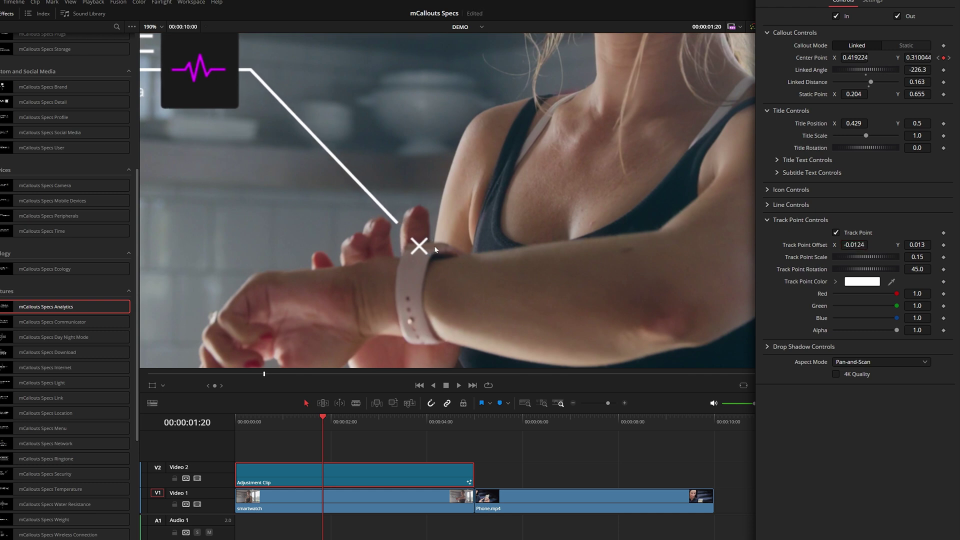
{"action": "key", "text": "shift+z"}
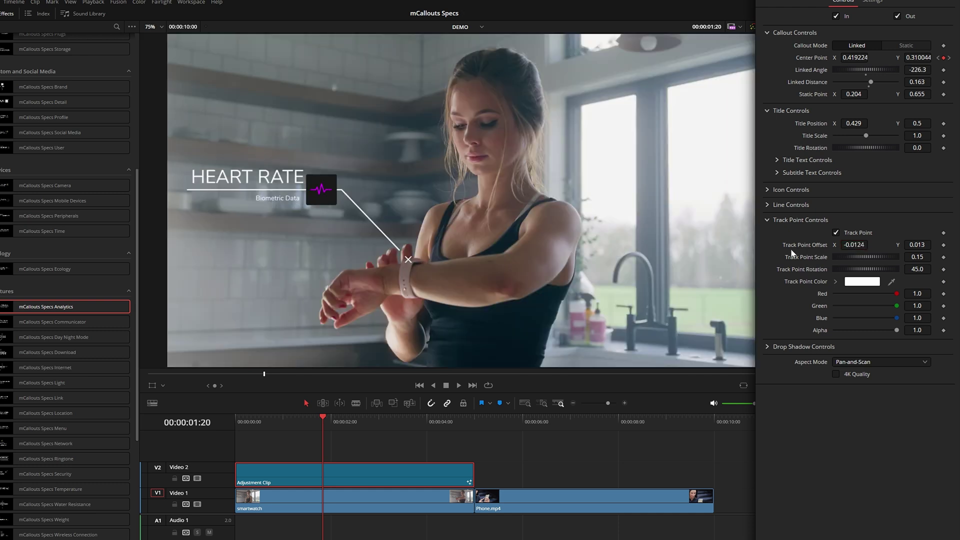
Open the track point's color options and fine-tune the callout's numeric settings
{"action": "left_click", "coordinate": [836, 233]}
{"action": "left_click", "coordinate": [836, 282]}
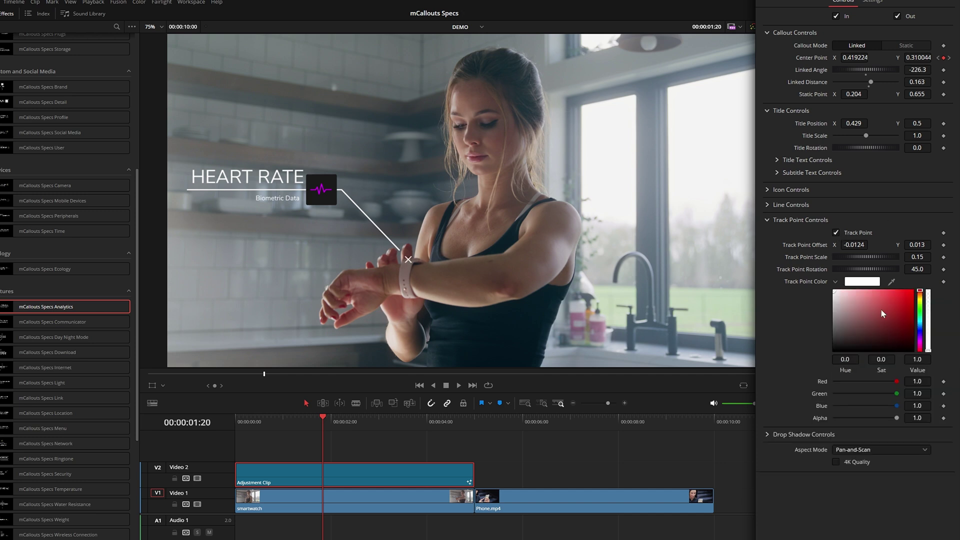
{"action": "scroll", "coordinate": [887, 299], "scroll_direction": "up", "scroll_amount": 1}
{"action": "mouse_move", "coordinate": [916, 98]}
{"action": "left_mouse_down"}
{"action": "mouse_move", "coordinate": [926, 98]}
{"action": "mouse_move", "coordinate": [911, 98]}
{"action": "left_mouse_up"}
{"action": "left_click_drag", "start_coordinate": [912, 133], "coordinate": [900, 133]}
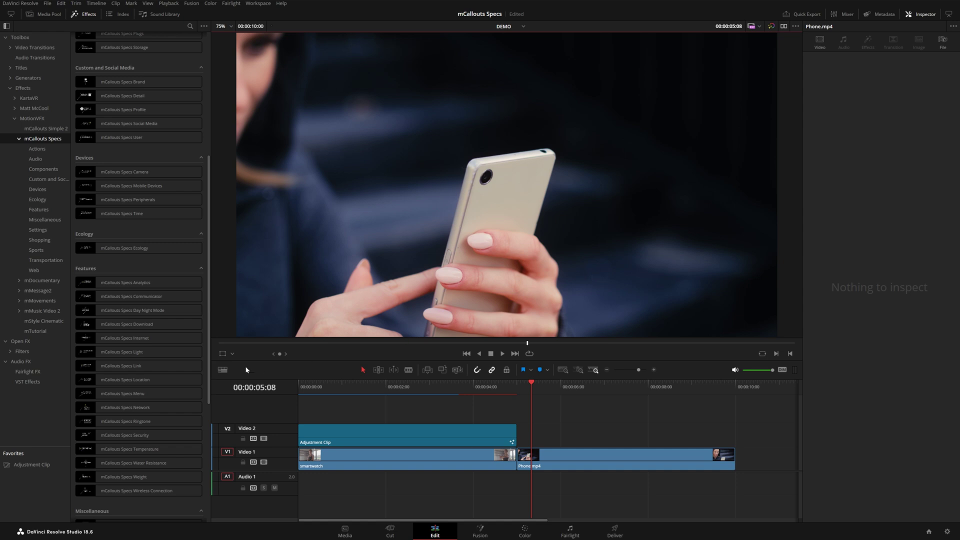
Add an Adjustment Clip on Video 2 above Phone.mp4 and apply the mCallouts Specs Camera effect to it
{"action": "left_click_drag", "start_coordinate": [22, 466], "coordinate": [635, 438]}
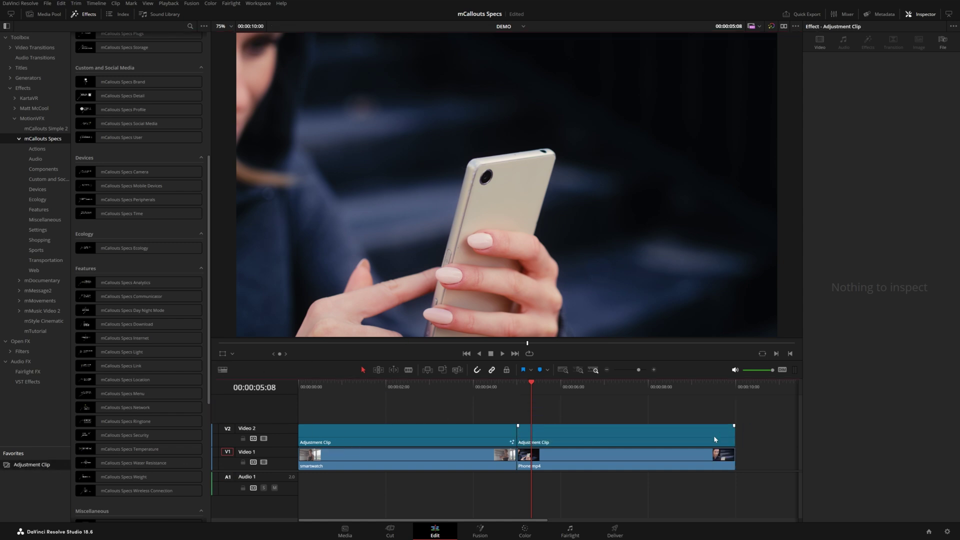
{"action": "left_click", "coordinate": [654, 439]}
{"action": "left_click", "coordinate": [183, 176]}
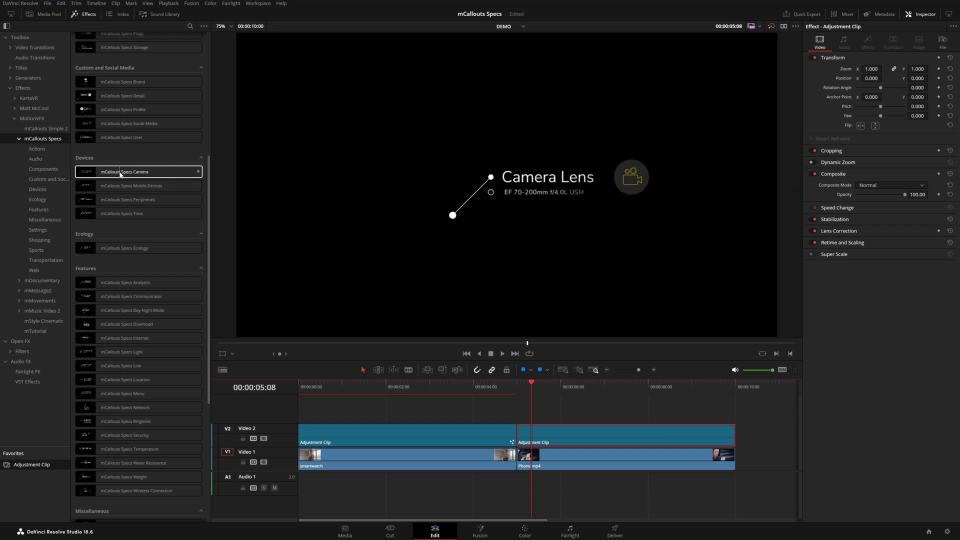
{"action": "left_click_drag", "start_coordinate": [120, 174], "coordinate": [531, 296]}
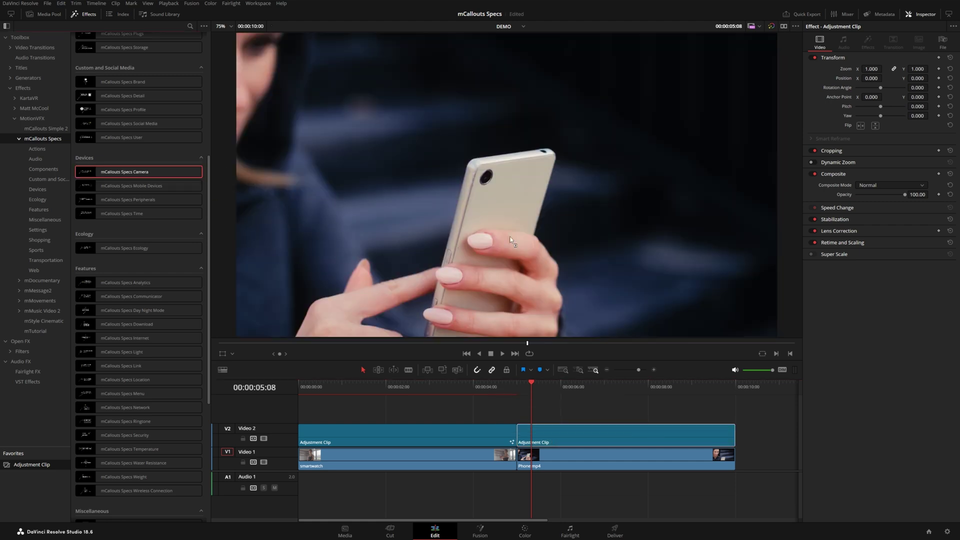
{"action": "left_click_drag", "start_coordinate": [491, 171], "coordinate": [489, 177]}
Go to 00:00:07:11 and set the camera callout's title text to "Main Camera"
{"action": "left_click_drag", "start_coordinate": [532, 386], "coordinate": [625, 386]}
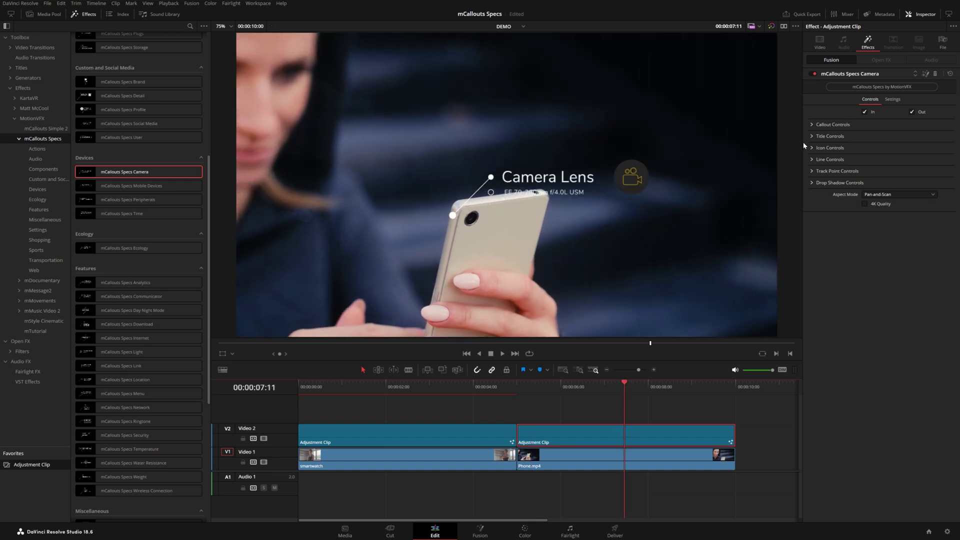
{"action": "left_click", "coordinate": [812, 136]}
{"action": "type", "text": "Ma"}
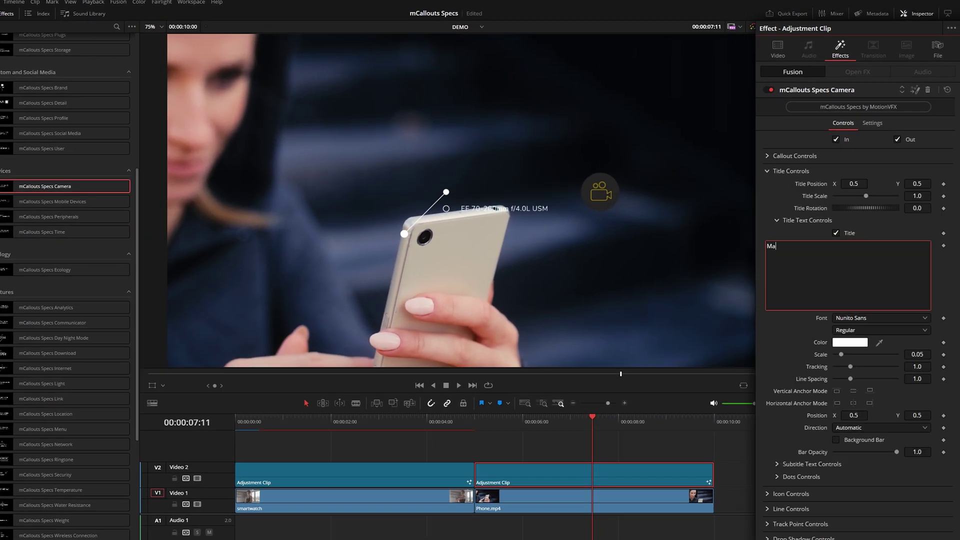
{"action": "type", "text": "in Camera"}
{"action": "left_click", "coordinate": [777, 221]}
Set the callout's subtitle text to "24mm f/1.8" and its scale to 0.023
{"action": "left_click", "coordinate": [778, 233]}
{"action": "left_click", "coordinate": [846, 288]}
{"action": "key", "text": "ctrl+a"}
{"action": "type", "text": "24mm "}
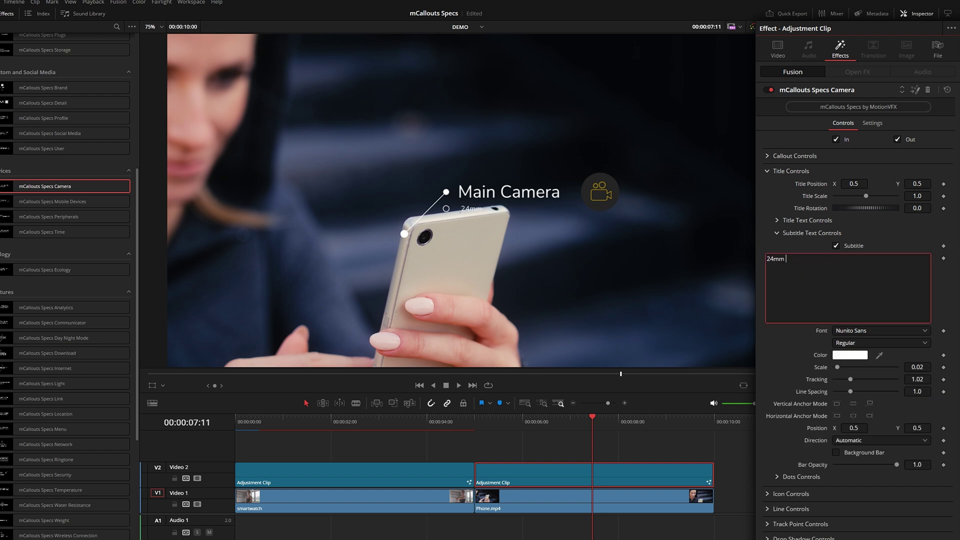
{"action": "type", "text": "f/1.8"}
{"action": "left_click_drag", "start_coordinate": [917, 367], "coordinate": [924, 367]}
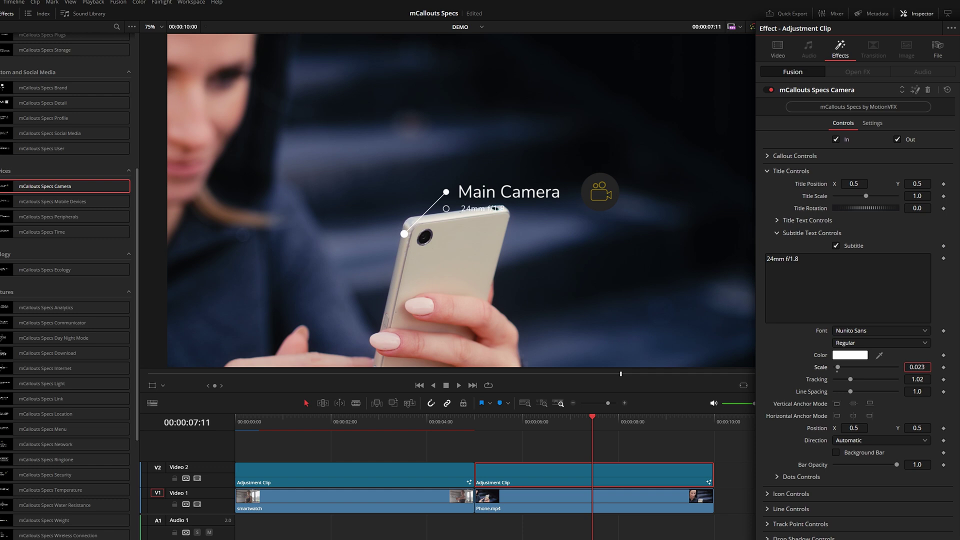
{"action": "left_click", "coordinate": [777, 233]}
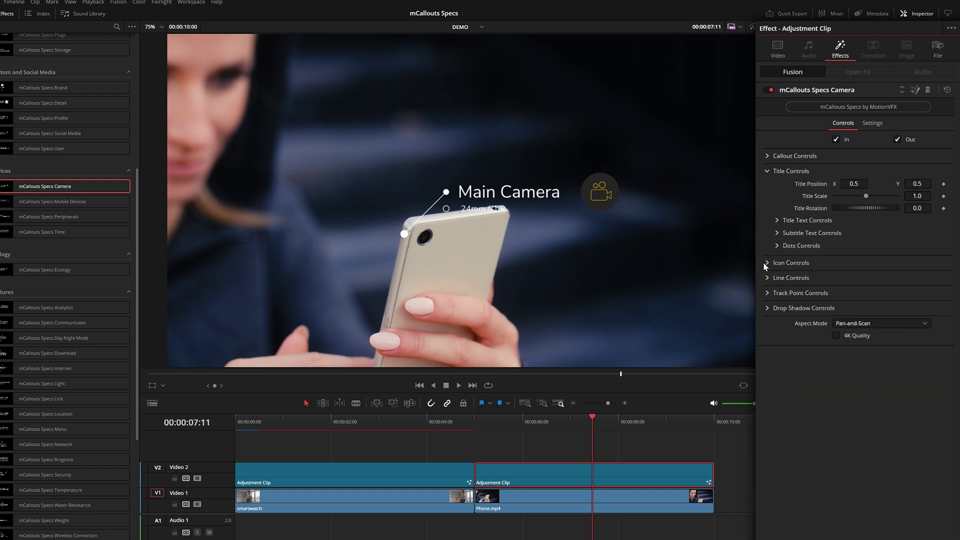
Try several icons from the camera callout's Icon List, ending with Tablet
{"action": "left_click", "coordinate": [766, 263]}
{"action": "left_click", "coordinate": [873, 289]}
{"action": "left_click", "coordinate": [872, 289]}
{"action": "left_click", "coordinate": [876, 289]}
{"action": "key", "text": "Down"}
{"action": "key", "text": "Down"}
{"action": "key", "text": "Return"}
{"action": "left_click", "coordinate": [876, 289]}
{"action": "key", "text": "Down"}
{"action": "key", "text": "Down"}
{"action": "key", "text": "Down"}
{"action": "key", "text": "Return"}
{"action": "left_click", "coordinate": [876, 288]}
{"action": "key", "text": "Down"}
{"action": "key", "text": "Down"}
{"action": "key", "text": "Return"}
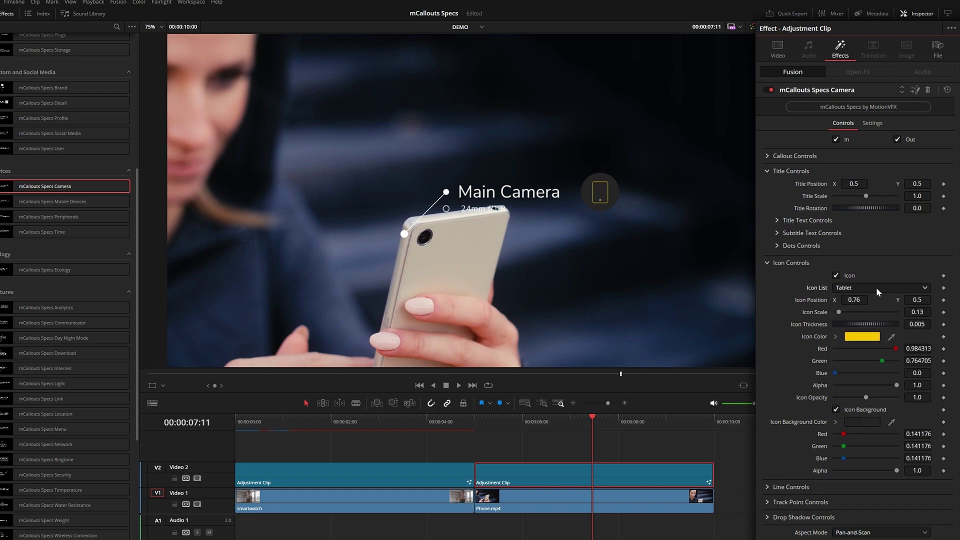
Set the callout icon to Film Camera and its Icon Position to X 0.738, Y 0.478
{"action": "left_click", "coordinate": [876, 287]}
{"action": "key", "text": "Up"}
{"action": "key", "text": "Up"}
{"action": "key", "text": "Up"}
{"action": "key", "text": "Up"}
{"action": "key", "text": "Up"}
{"action": "key", "text": "Up"}
{"action": "key", "text": "Return"}
{"action": "left_click_drag", "start_coordinate": [854, 300], "coordinate": [843, 300]}
{"action": "left_click_drag", "start_coordinate": [917, 300], "coordinate": [911, 299]}
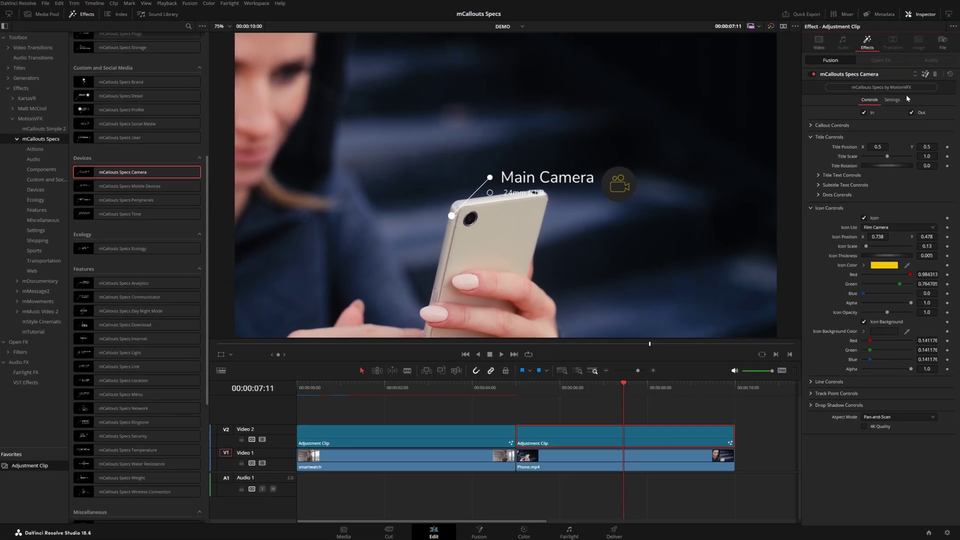
Open the camera callout's adjustment clip on the Fusion page and spread its nodes out in the node graph
{"action": "left_click", "coordinate": [920, 85]}
{"action": "left_click_drag", "start_coordinate": [215, 456], "coordinate": [441, 429]}
{"action": "left_click", "coordinate": [393, 404]}
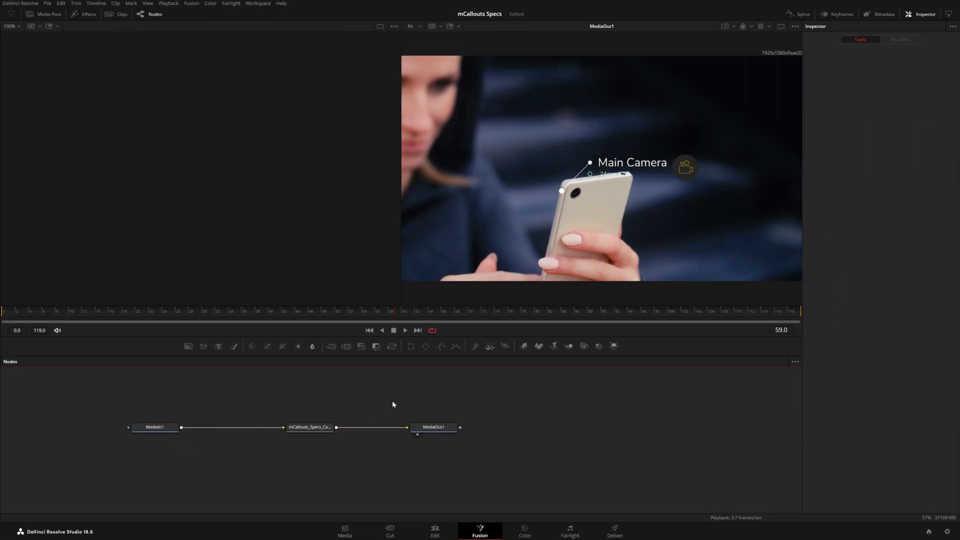
Insert a Tracker node between MediaIn1 and the callout node and show it in the empty viewer
{"action": "left_click", "coordinate": [165, 425]}
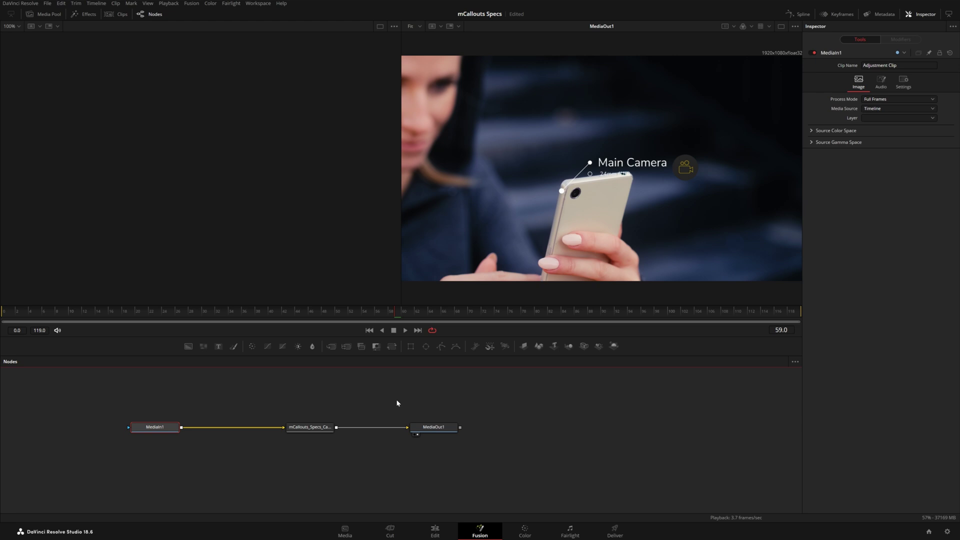
{"action": "key", "text": "shift+space"}
{"action": "type", "text": "trnas"}
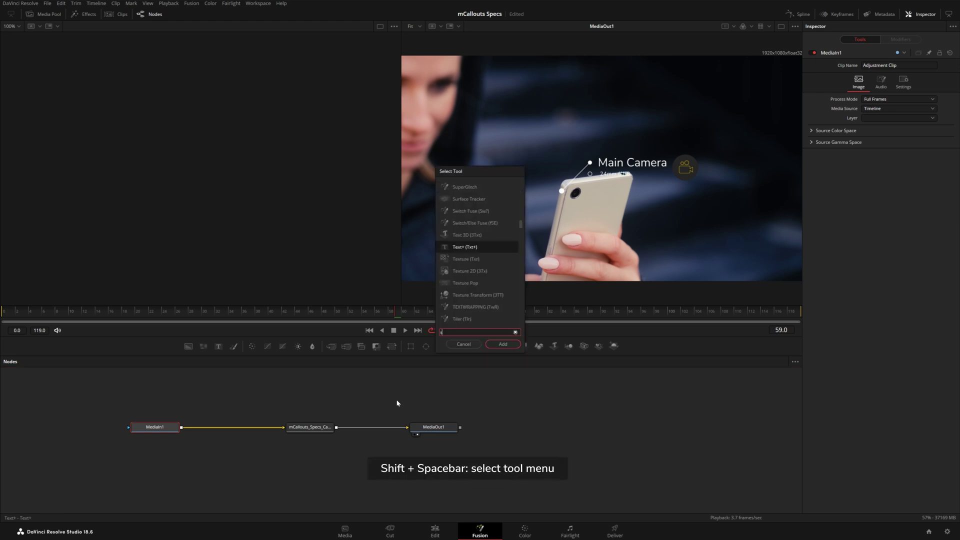
{"action": "key", "text": "BackSpace"}
{"action": "key", "text": "BackSpace"}
{"action": "key", "text": "BackSpace"}
{"action": "type", "text": "ac"}
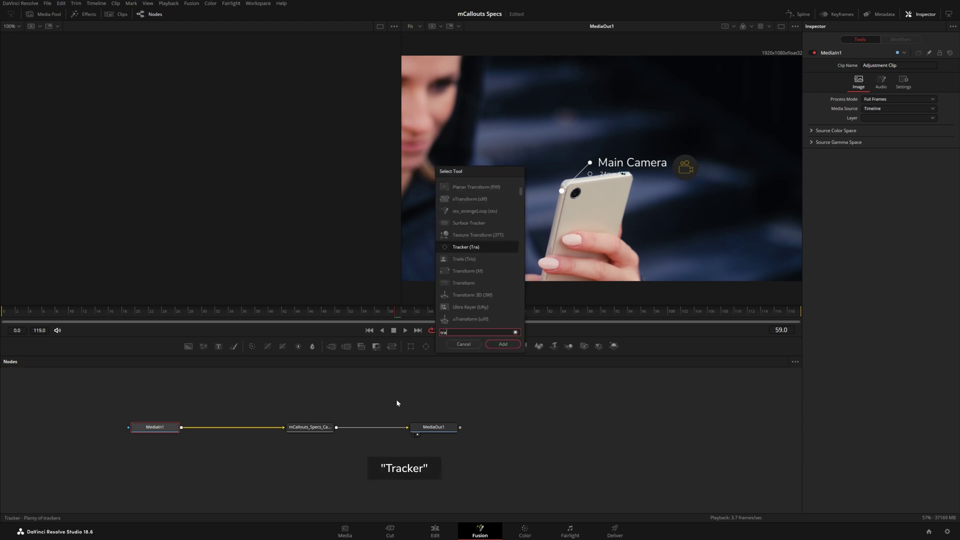
{"action": "key", "text": "Return"}
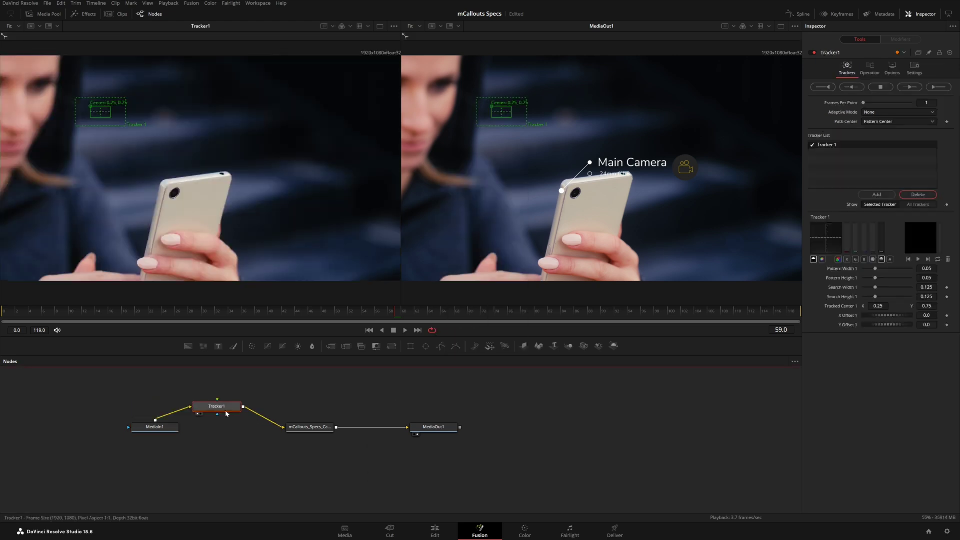
{"action": "left_click_drag", "start_coordinate": [226, 414], "coordinate": [226, 435]}
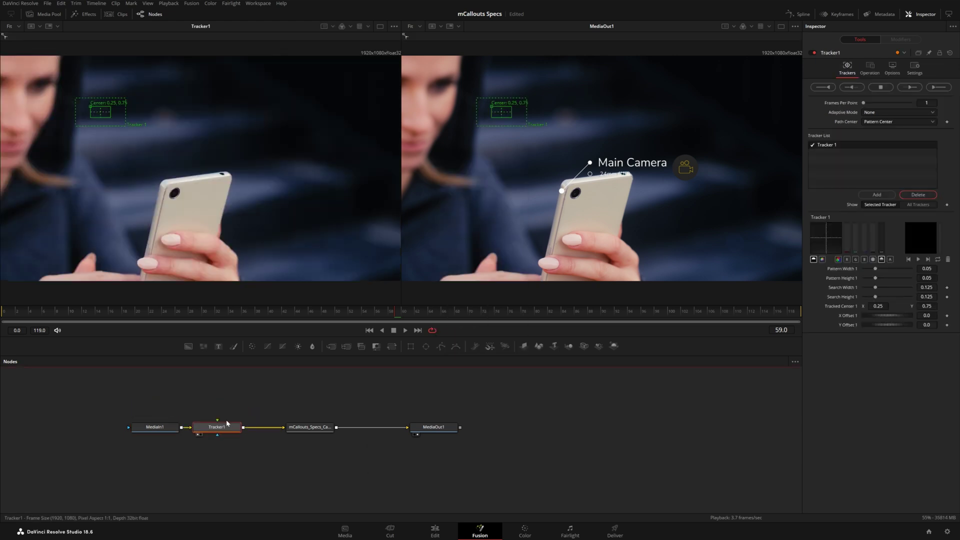
Fit Tracker 1's pattern around the phone's camera lens at frame 0 and track it forward through the clip
{"action": "left_click", "coordinate": [1, 313]}
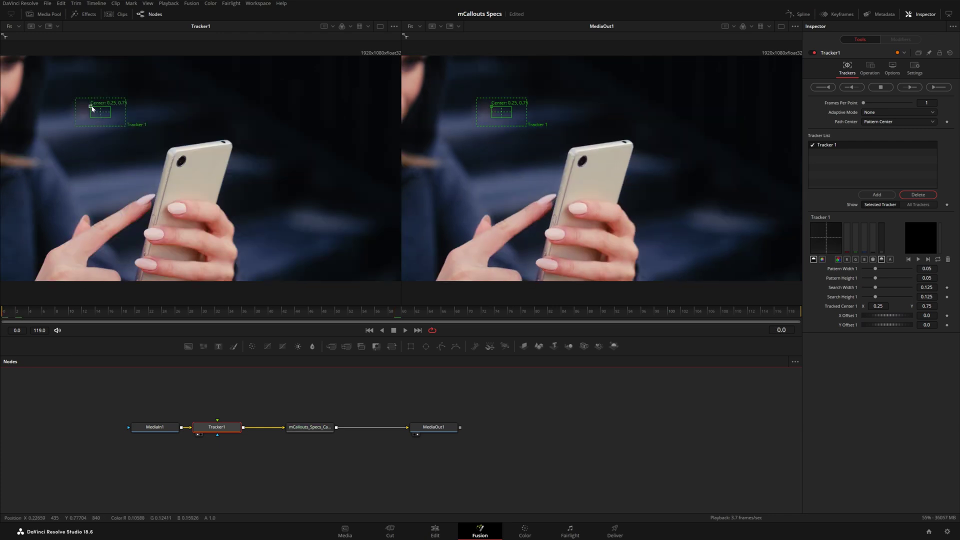
{"action": "left_click_drag", "start_coordinate": [90, 107], "coordinate": [208, 198]}
{"action": "scroll", "coordinate": [185, 163], "scroll_direction": "up", "scroll_amount": 5}
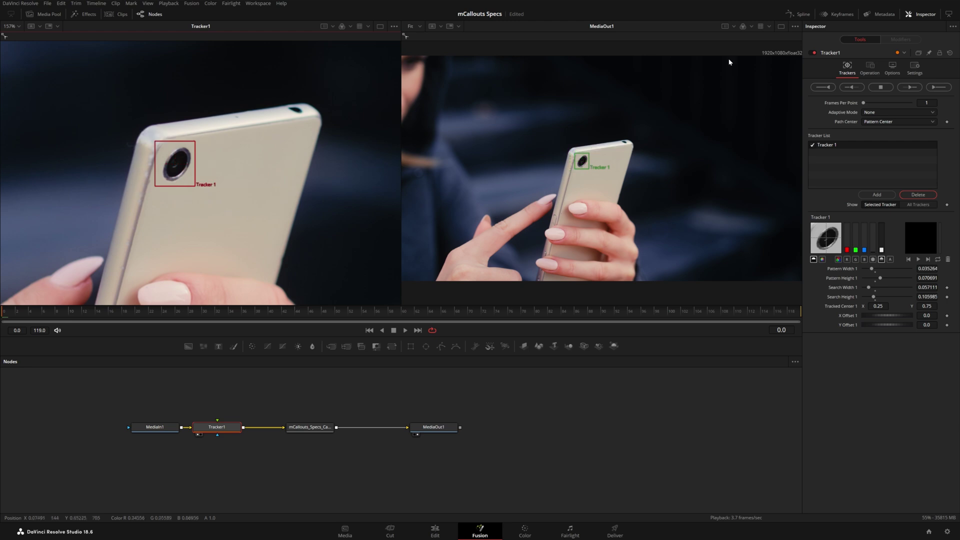
{"action": "left_click", "coordinate": [909, 88]}
{"action": "scroll", "coordinate": [259, 192], "scroll_direction": "down", "scroll_amount": 2}
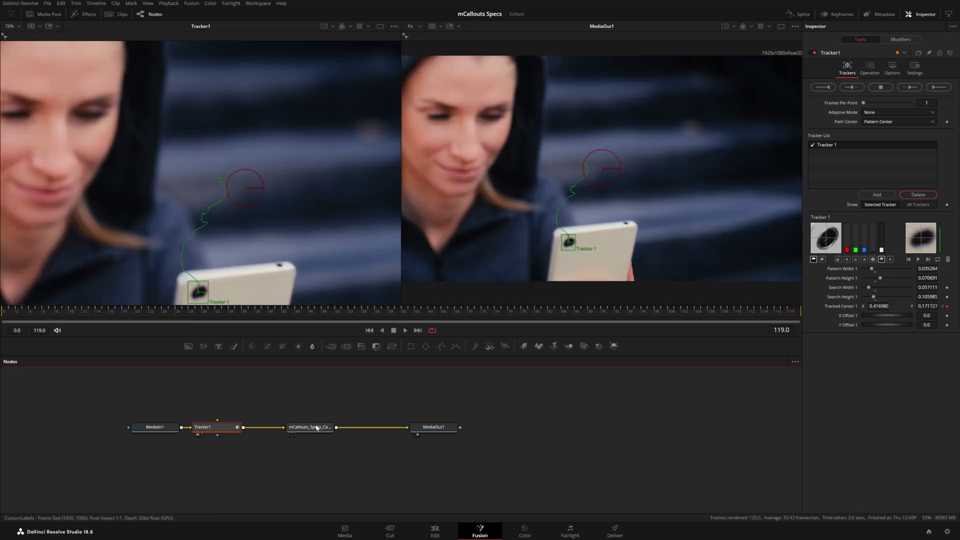
Connect the mCallouts_Specs_Camera node's Center Point to Tracker1Tracker1Path and preview the tracked callout
{"action": "left_click", "coordinate": [316, 429]}
{"action": "scroll", "coordinate": [305, 428], "scroll_direction": "up", "scroll_amount": 2}
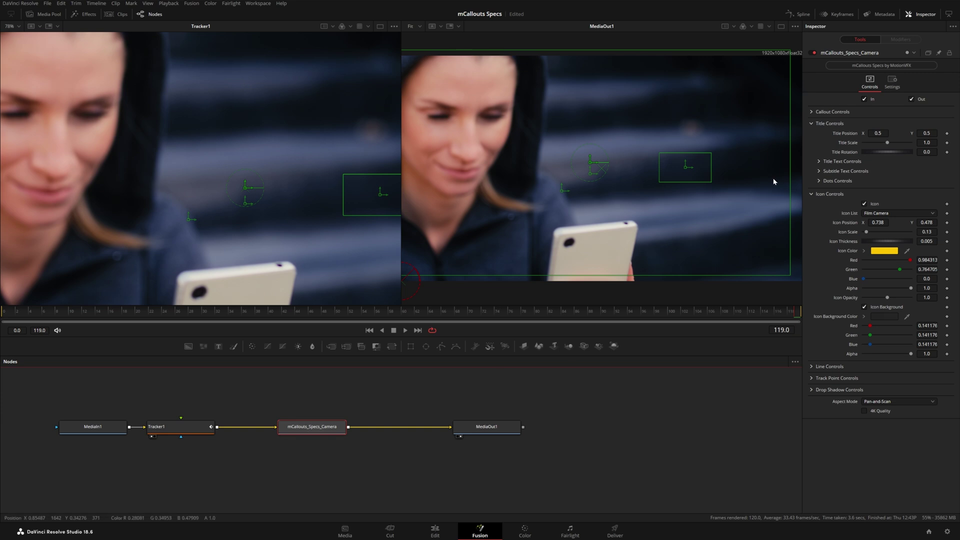
{"action": "left_click", "coordinate": [812, 112]}
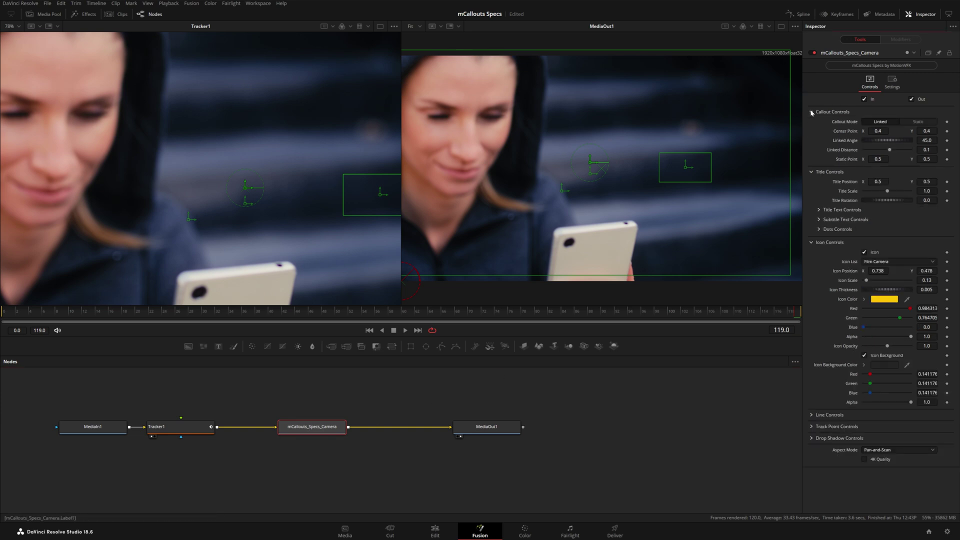
{"action": "right_click", "coordinate": [845, 133]}
{"action": "mouse_move", "coordinate": [866, 172]}
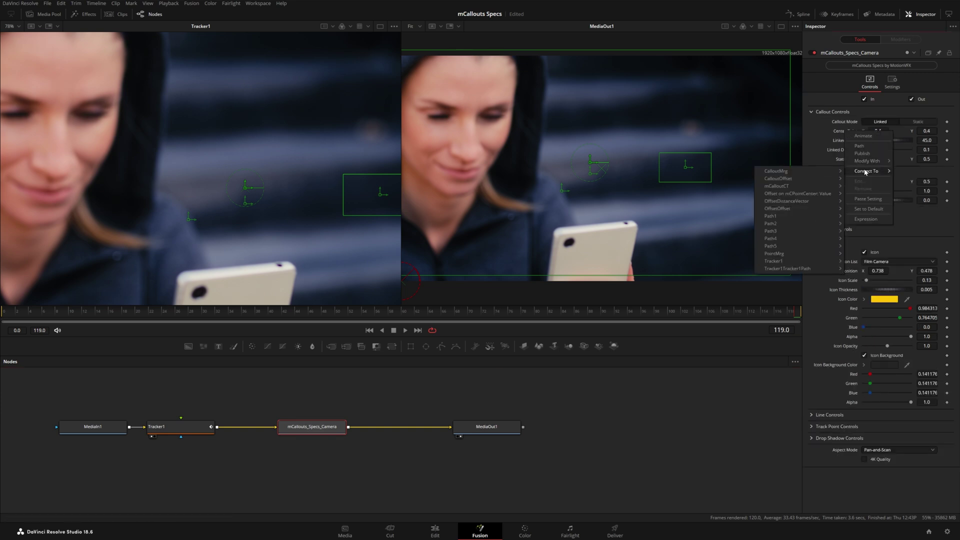
{"action": "mouse_move", "coordinate": [786, 270]}
{"action": "left_click", "coordinate": [868, 271]}
{"action": "key", "text": "space"}
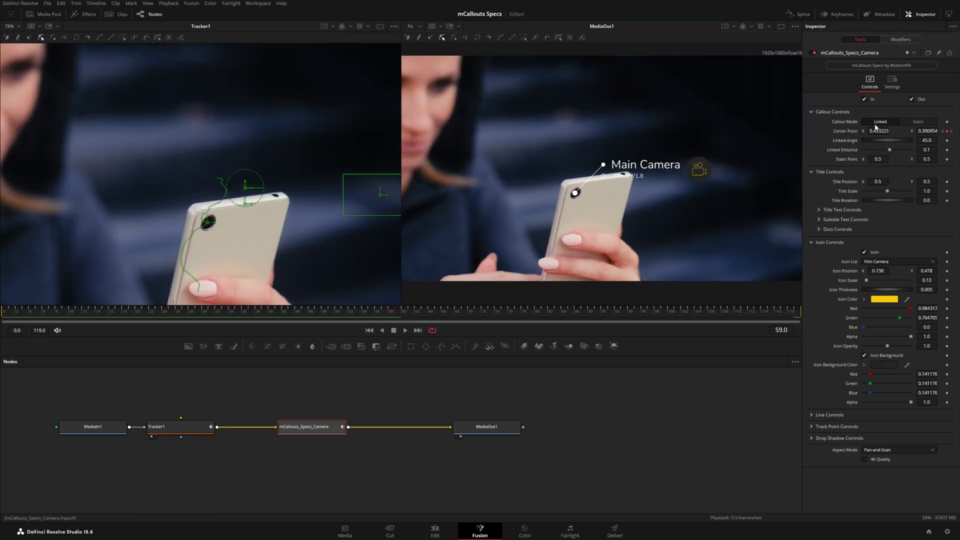
Switch the callout to Static mode with Static Point X 0.618, Y 0.74, and return to the Edit page
{"action": "left_click", "coordinate": [909, 121]}
{"action": "left_click_drag", "start_coordinate": [878, 159], "coordinate": [941, 159]}
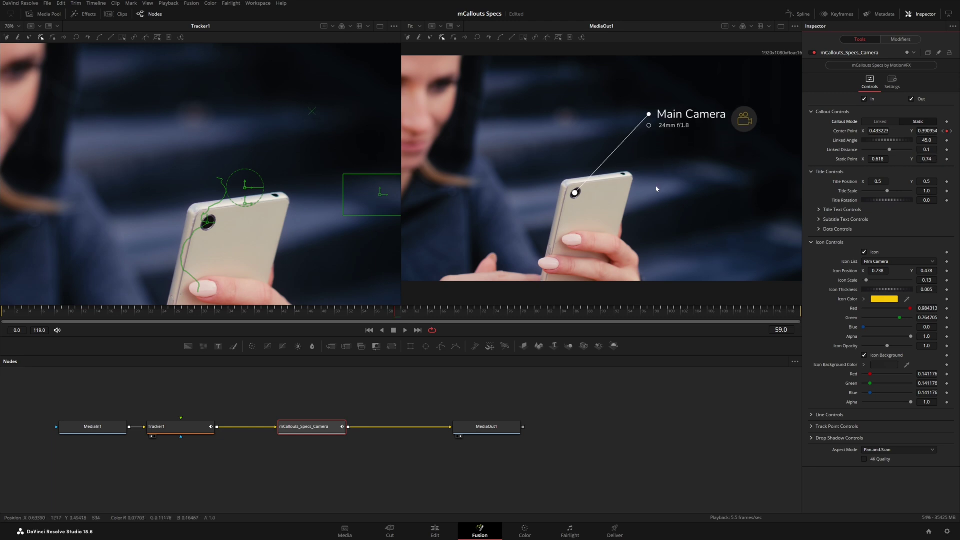
{"action": "left_click", "coordinate": [439, 529]}
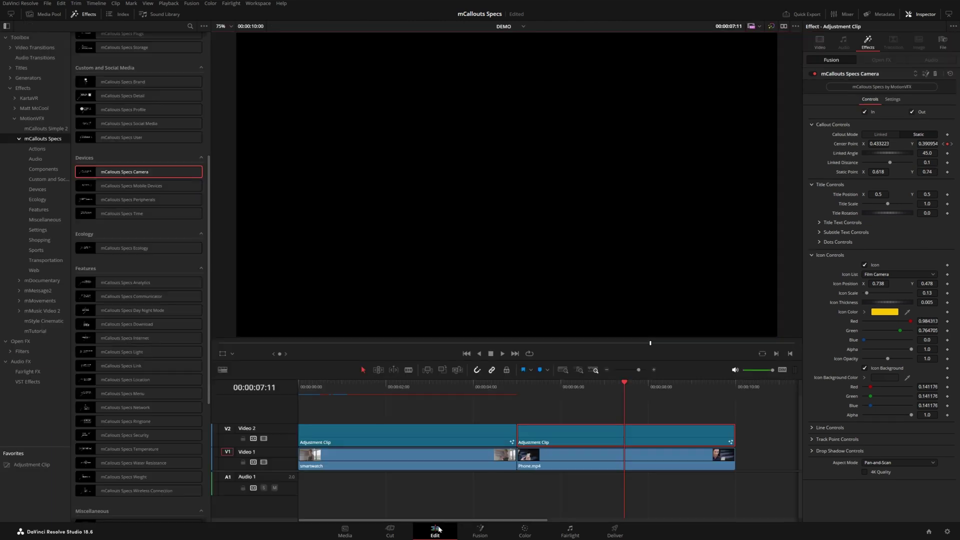
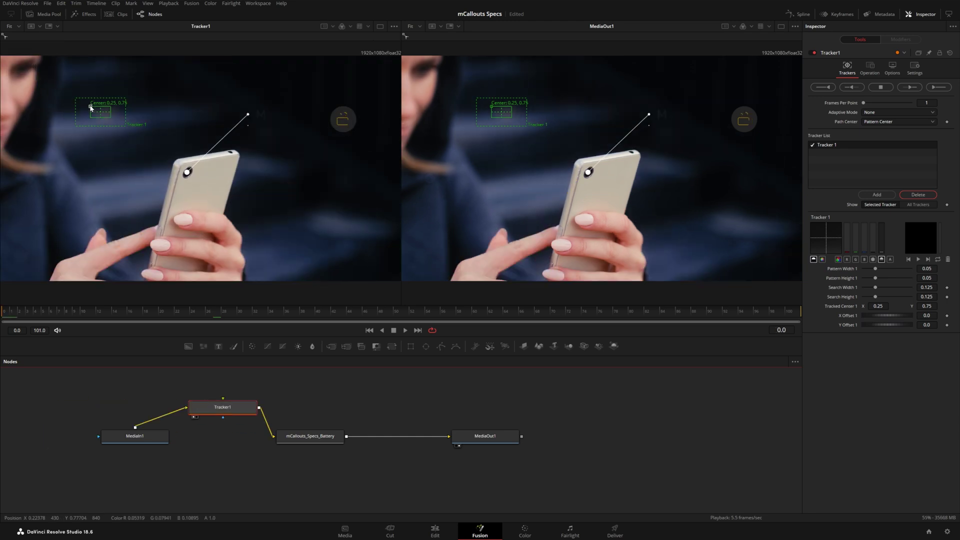
Insert Tracker1 between MediaIn1 and the mCallouts_Specs_Battery node and fit its pattern around the phone's camera lens at frame 0
{"action": "left_click_drag", "start_coordinate": [100, 110], "coordinate": [196, 195]}
{"action": "scroll", "coordinate": [202, 204], "scroll_direction": "up", "scroll_amount": 3}
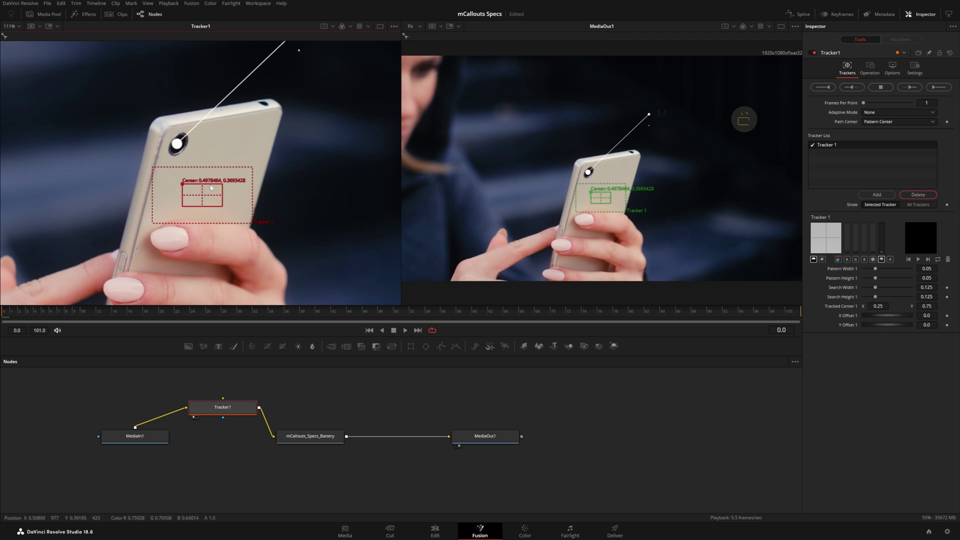
{"action": "left_click_drag", "start_coordinate": [182, 186], "coordinate": [206, 172]}
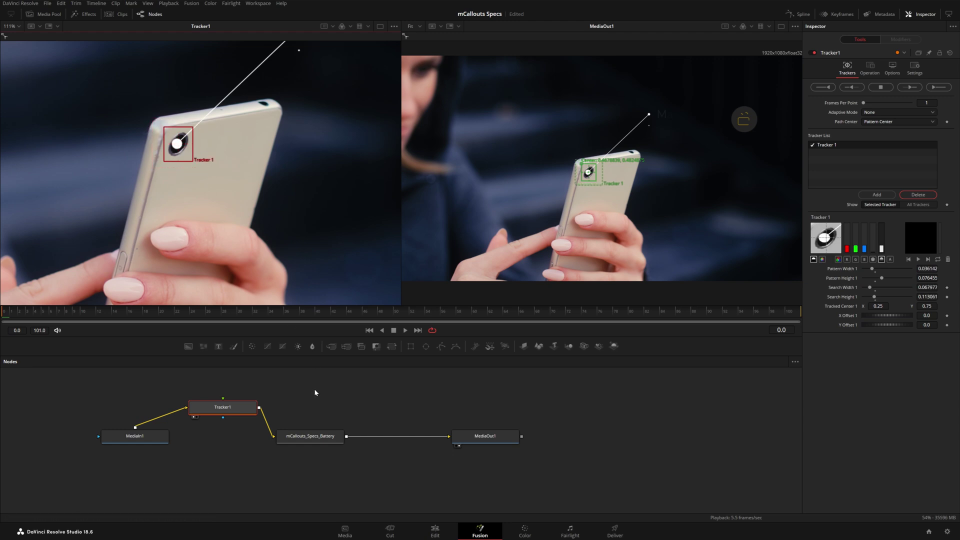
Disable the camera callout's adjustment clip above Phone.mp4 on Video 2 and open the Video 3 battery callout in Fusion
{"action": "left_click", "coordinate": [435, 531]}
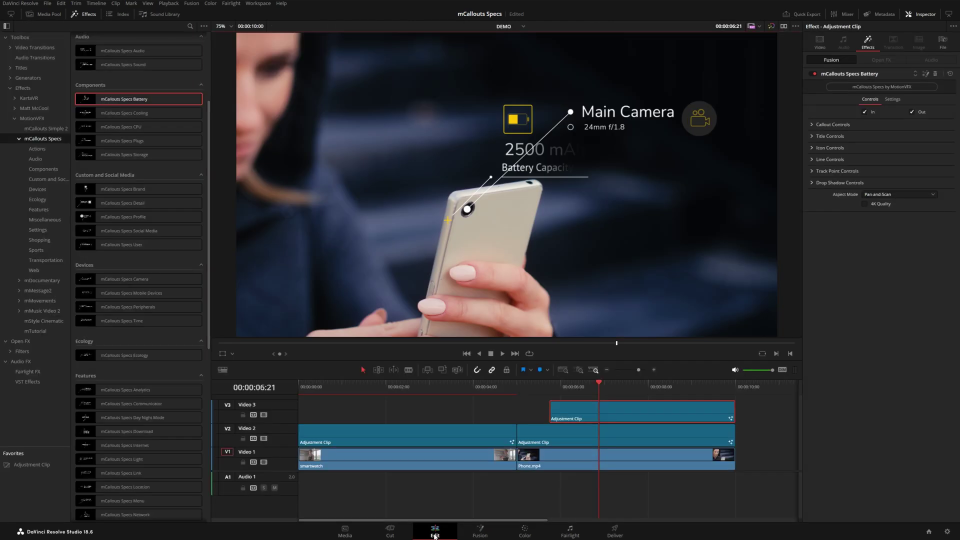
{"action": "left_click", "coordinate": [589, 441]}
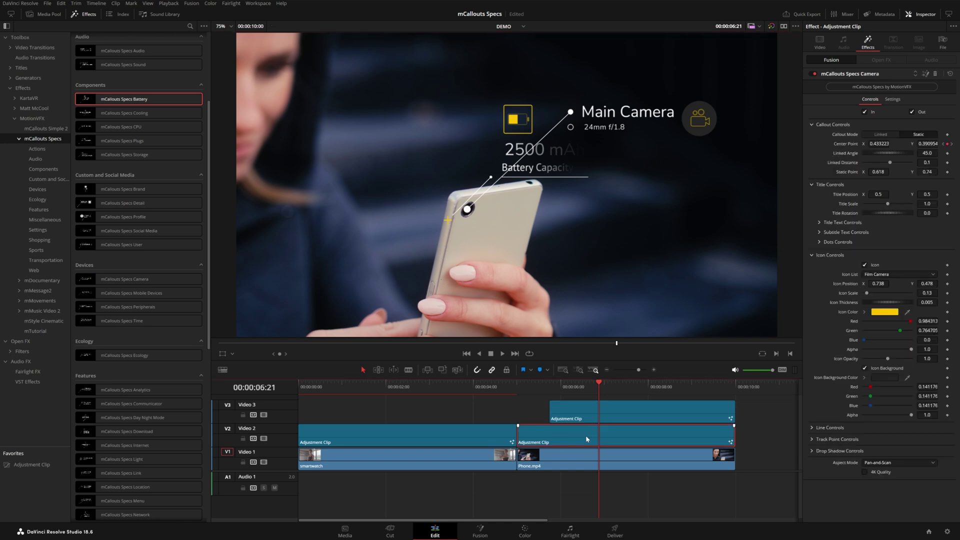
{"action": "key", "text": "d"}
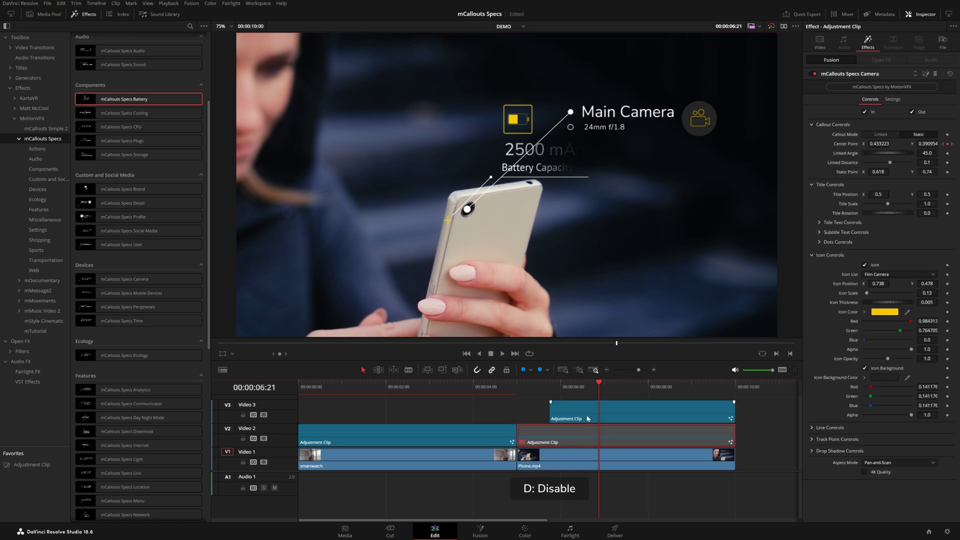
{"action": "left_click", "coordinate": [588, 418]}
{"action": "left_click", "coordinate": [926, 74]}
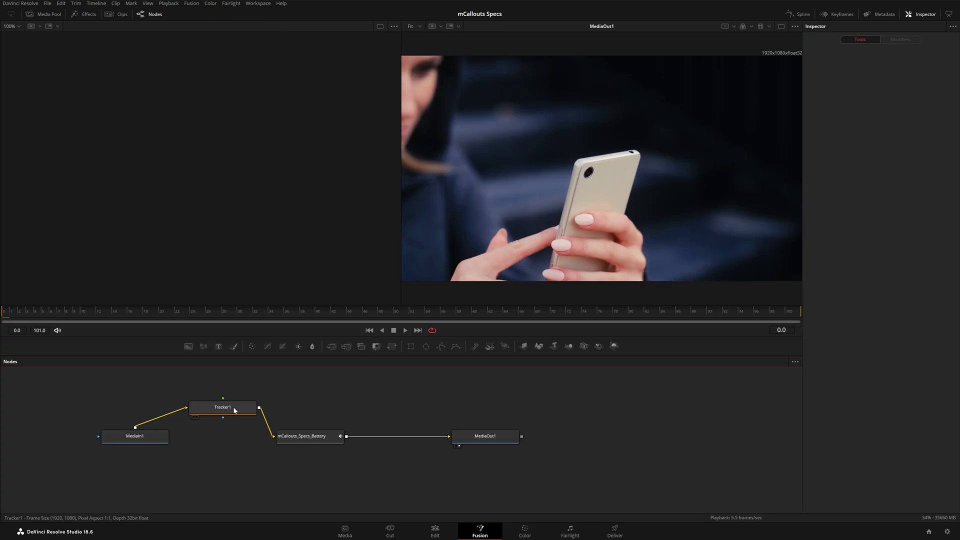
Show Tracker1 in the empty viewer, center its pattern on the phone's camera lens and track it forward from frame 0
{"action": "left_click", "coordinate": [233, 409]}
{"action": "key", "text": "1"}
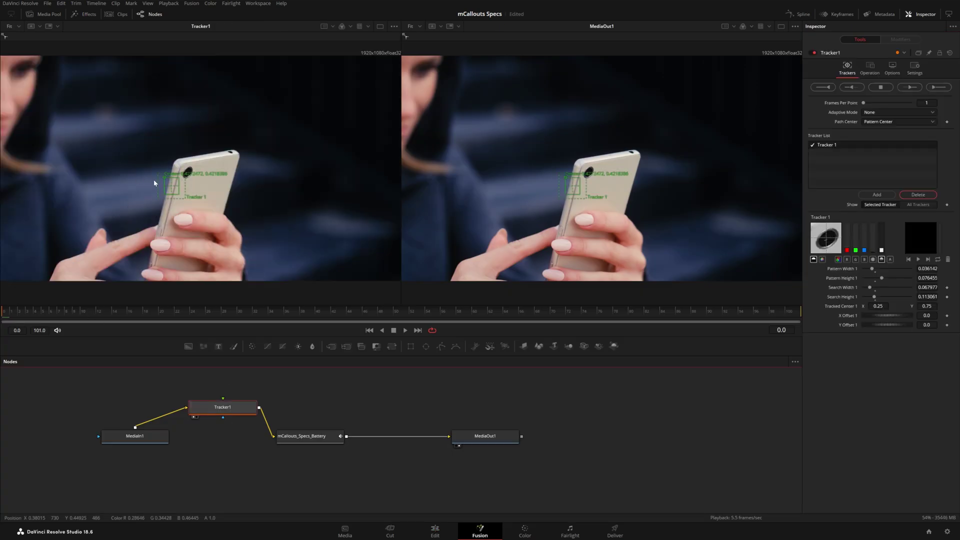
{"action": "left_click_drag", "start_coordinate": [168, 181], "coordinate": [180, 167]}
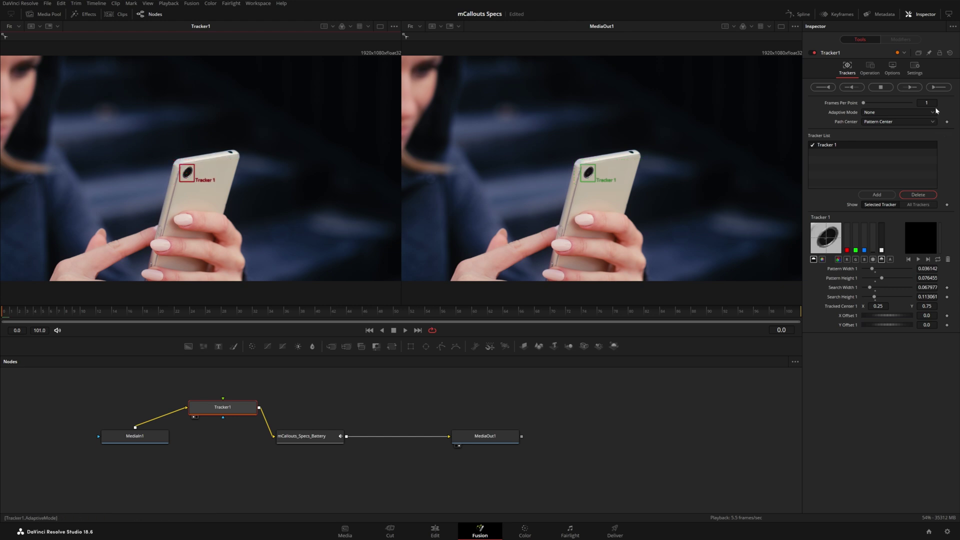
{"action": "left_click", "coordinate": [916, 90]}
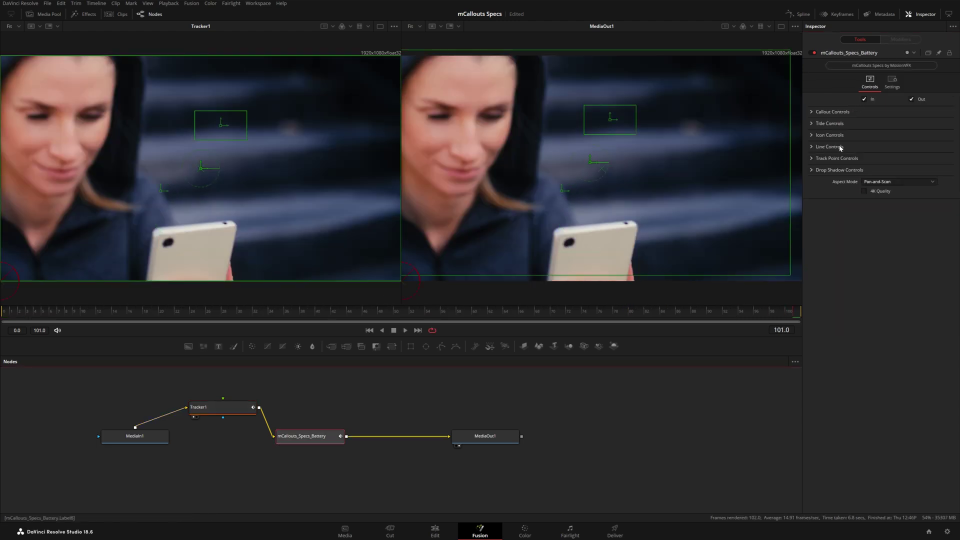
Connect the mCallouts_Specs_Battery node's Center Point to Tracker 1's path and preview the tracked callout
{"action": "left_click", "coordinate": [821, 113]}
{"action": "right_click", "coordinate": [848, 131]}
{"action": "mouse_move", "coordinate": [869, 171]}
{"action": "mouse_move", "coordinate": [779, 287]}
{"action": "left_click", "coordinate": [864, 285]}
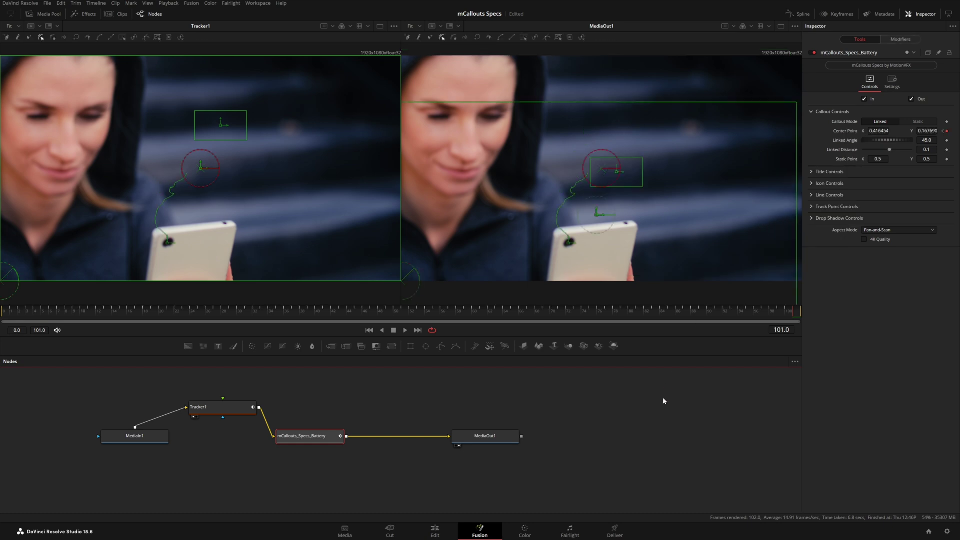
{"action": "left_click", "coordinate": [405, 330]}
{"action": "left_click", "coordinate": [539, 385]}
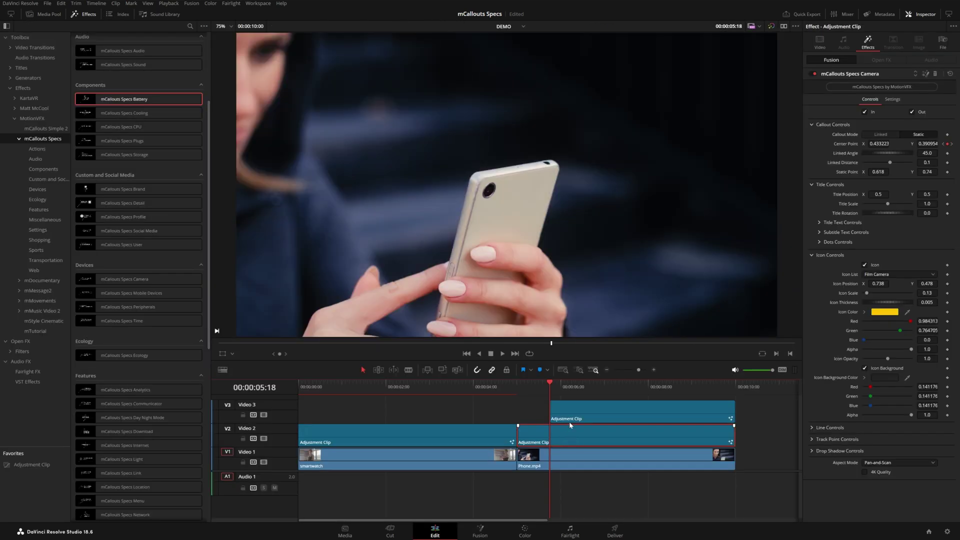
At 00:00:07:20 on the Edit page, switch the battery callout to Static mode with Static Point X 0.5948, Y 0.5
{"action": "left_click_drag", "start_coordinate": [566, 387], "coordinate": [641, 395]}
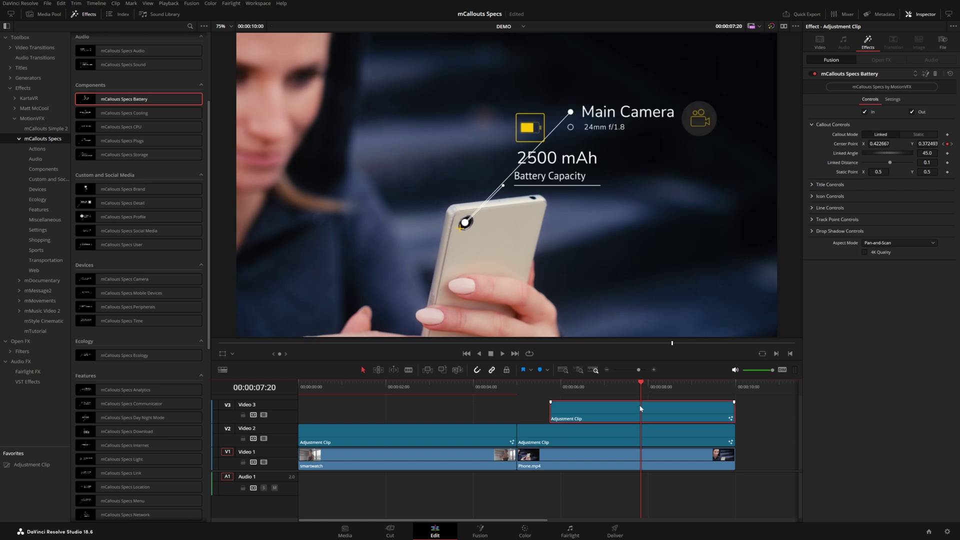
{"action": "left_click", "coordinate": [641, 412]}
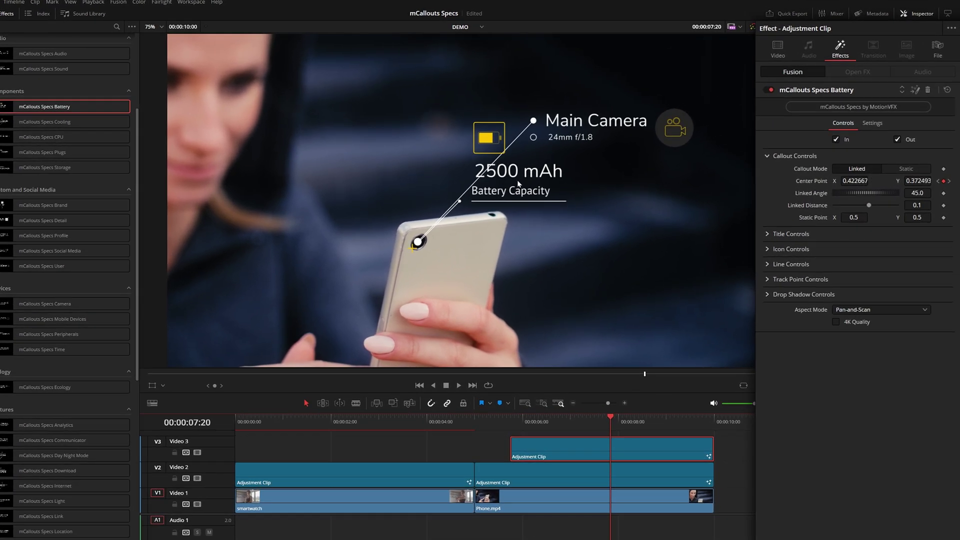
{"action": "left_click", "coordinate": [906, 169]}
{"action": "left_click_drag", "start_coordinate": [854, 217], "coordinate": [878, 217]}
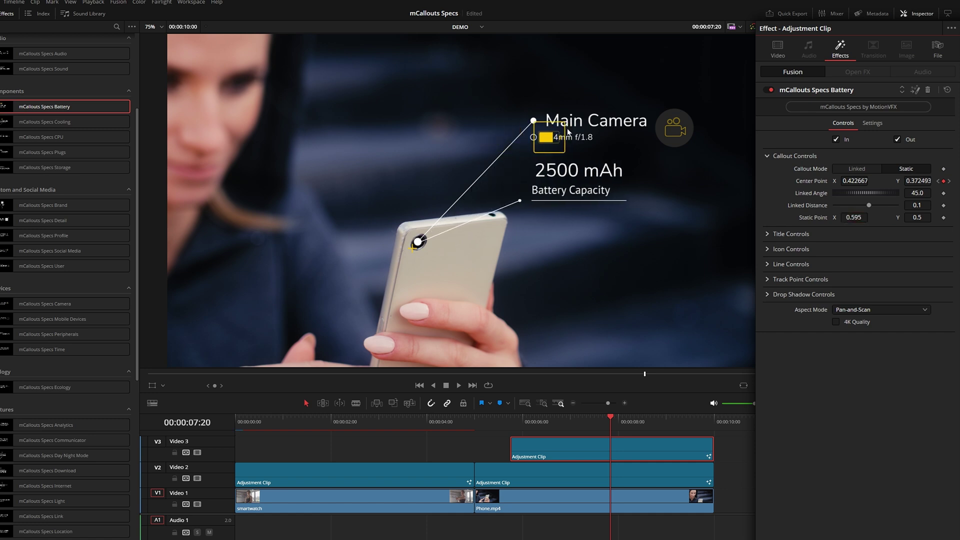
{"action": "left_click_drag", "start_coordinate": [919, 220], "coordinate": [952, 220]}
{"action": "left_click_drag", "start_coordinate": [855, 217], "coordinate": [853, 217]}
{"action": "left_click_drag", "start_coordinate": [918, 217], "coordinate": [885, 217]}
Set the battery callout's Title Scale to 0.917 and place its icon beside the text at Icon Position X 0.734, Y 0.5517
{"action": "left_click", "coordinate": [791, 234]}
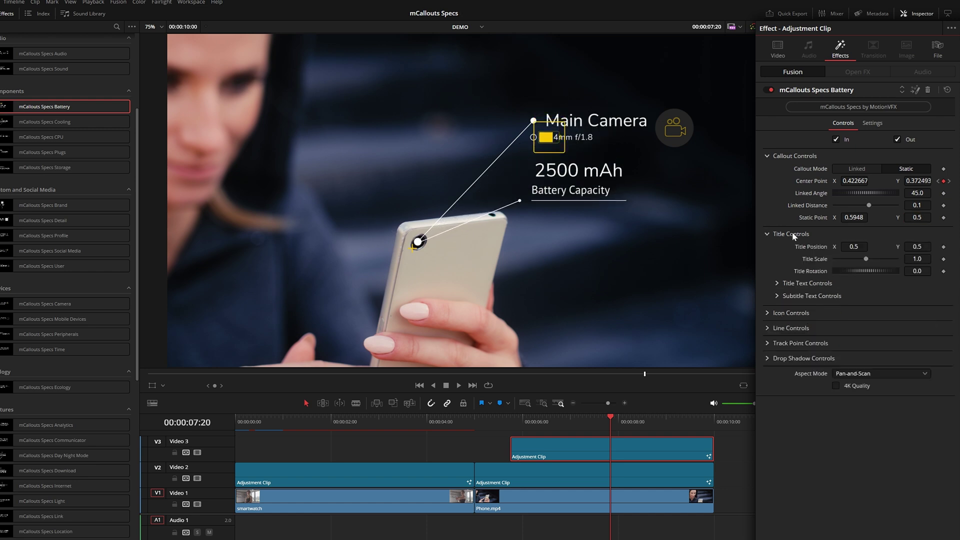
{"action": "left_click_drag", "start_coordinate": [917, 259], "coordinate": [903, 258]}
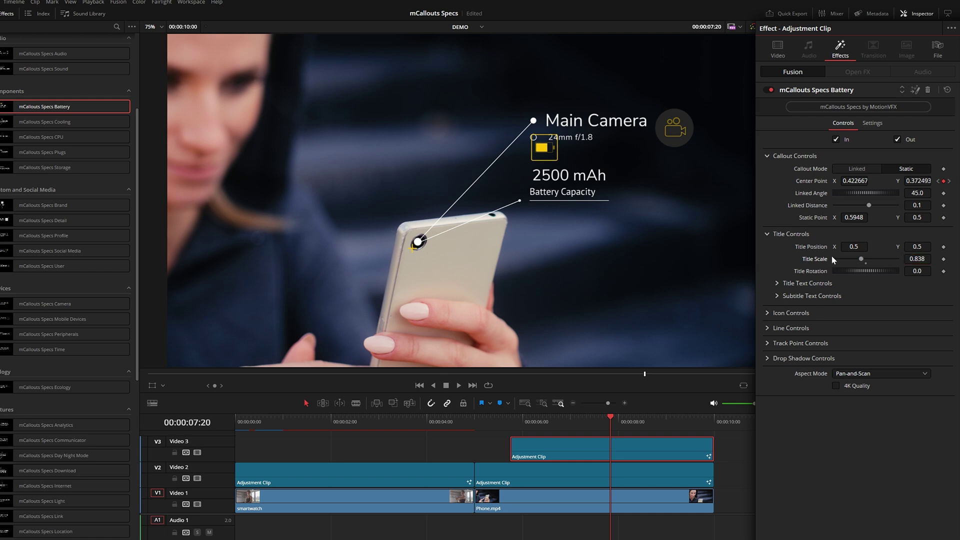
{"action": "left_click", "coordinate": [766, 311]}
{"action": "mouse_move", "coordinate": [853, 350]}
{"action": "left_mouse_down"}
{"action": "mouse_move", "coordinate": [912, 350]}
{"action": "mouse_move", "coordinate": [850, 350]}
{"action": "left_mouse_up"}
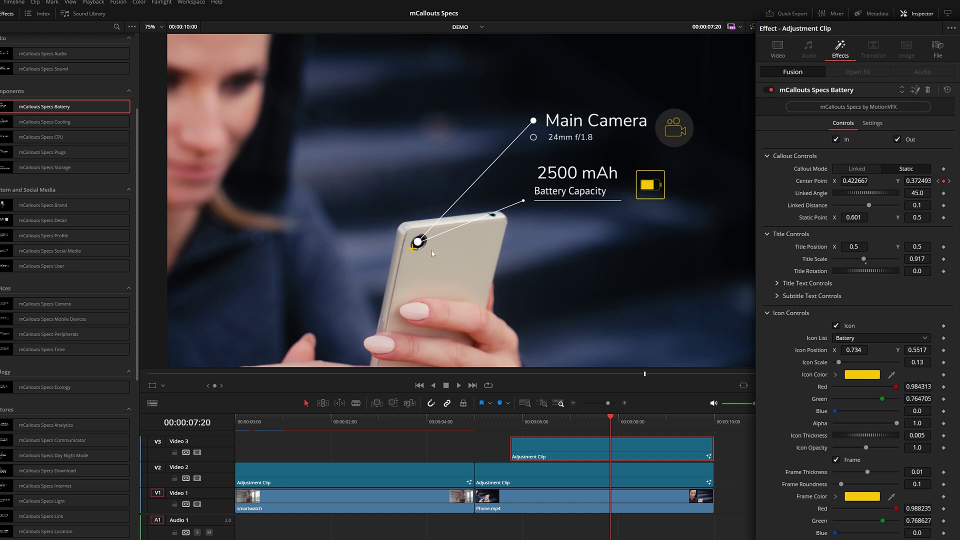
Move the battery callout's track point onto the phone's back with Track Point Offset X 0.045, Y -0.083
{"action": "left_click", "coordinate": [769, 312]}
{"action": "left_click", "coordinate": [770, 344]}
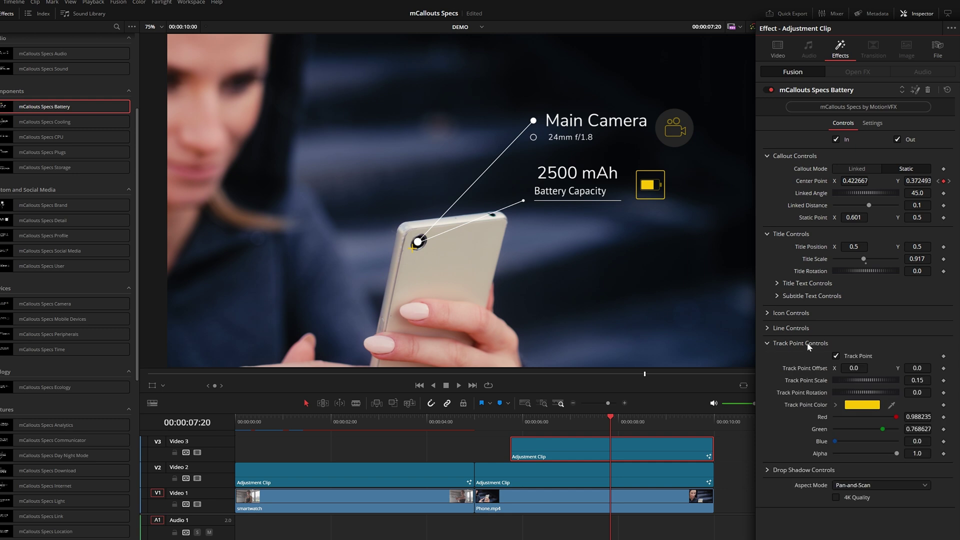
{"action": "left_click_drag", "start_coordinate": [854, 368], "coordinate": [853, 368]}
{"action": "left_click_drag", "start_coordinate": [917, 368], "coordinate": [897, 368]}
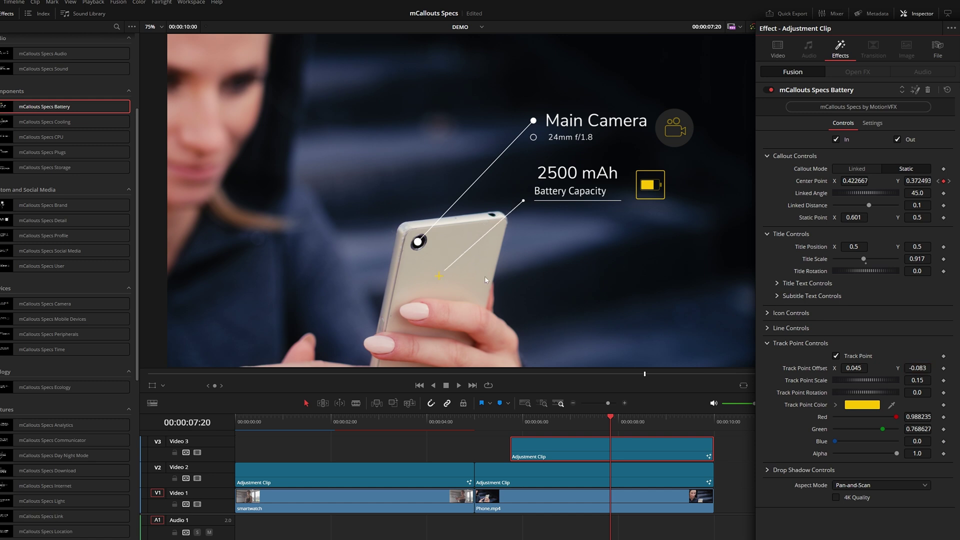